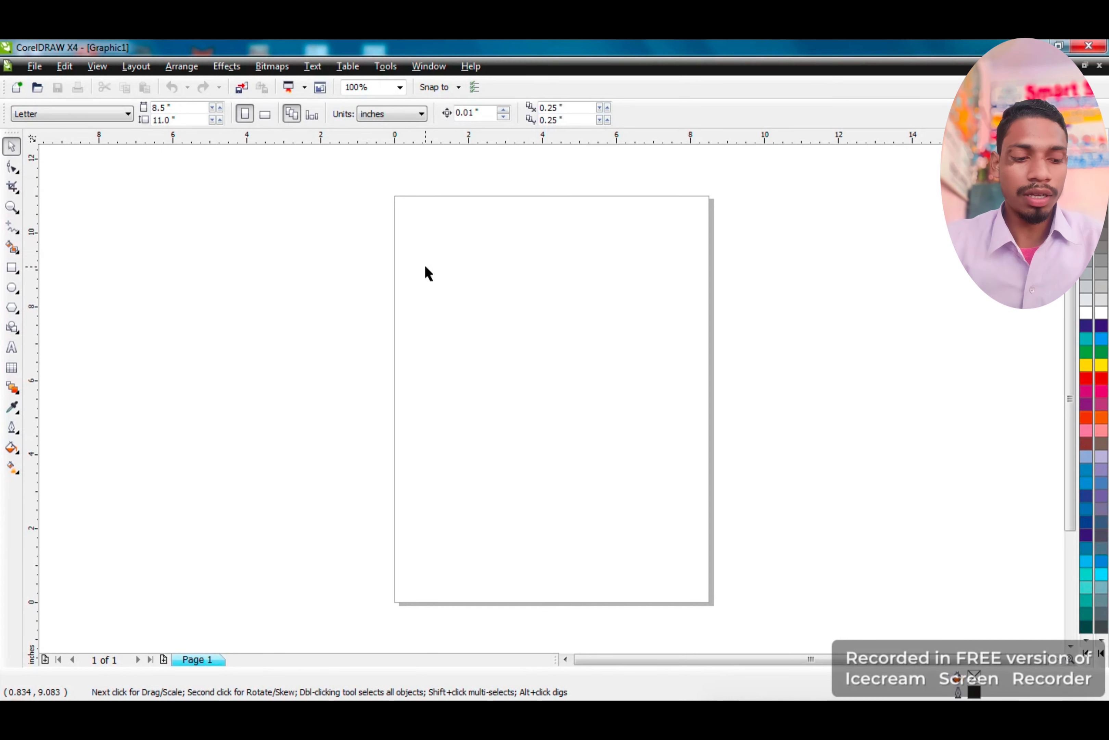
Hide the page border so the drawing area is blank
key(alt+v)
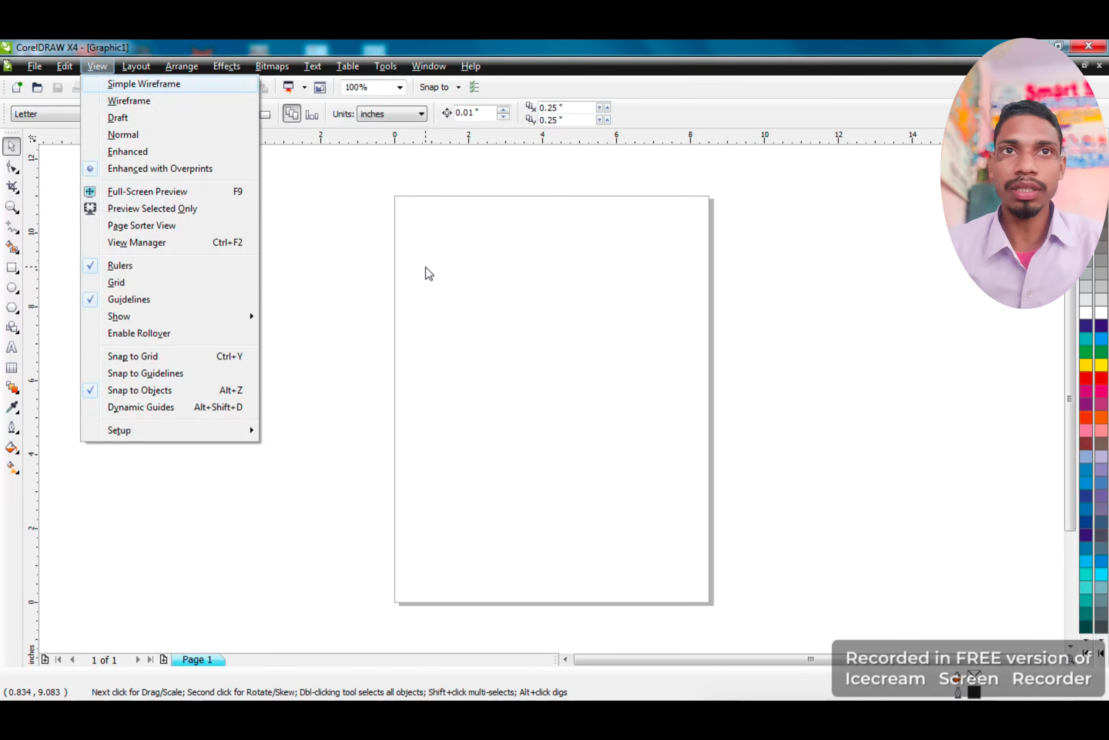
key(h)
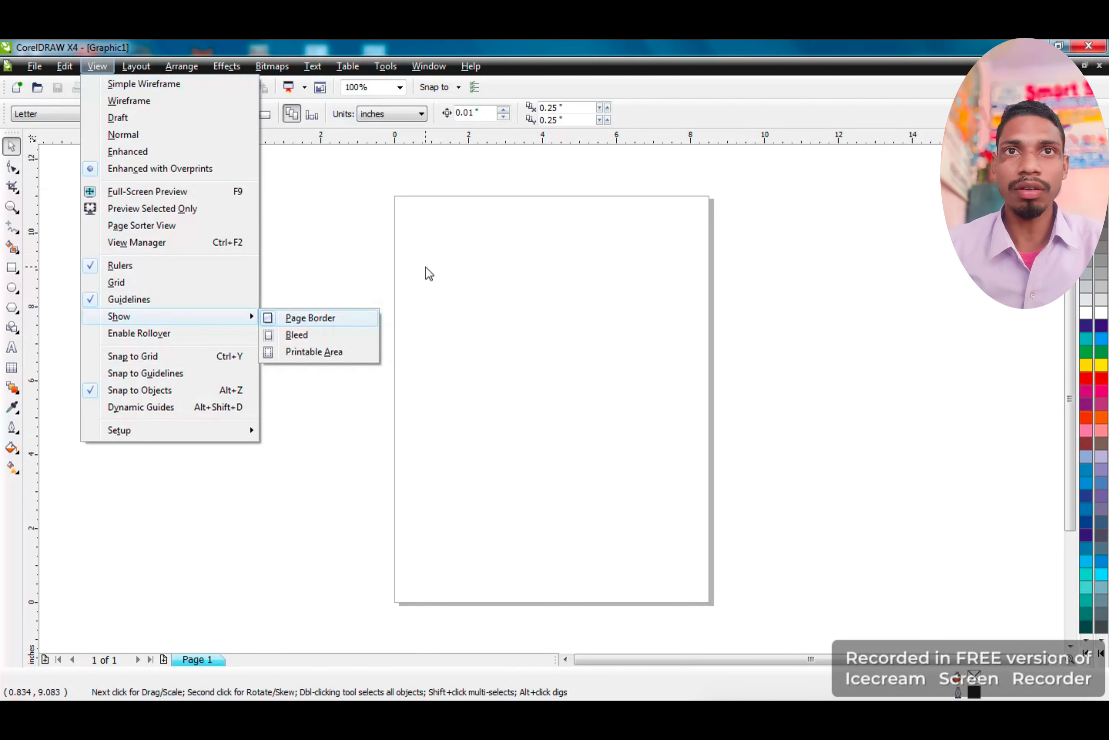
key(p)
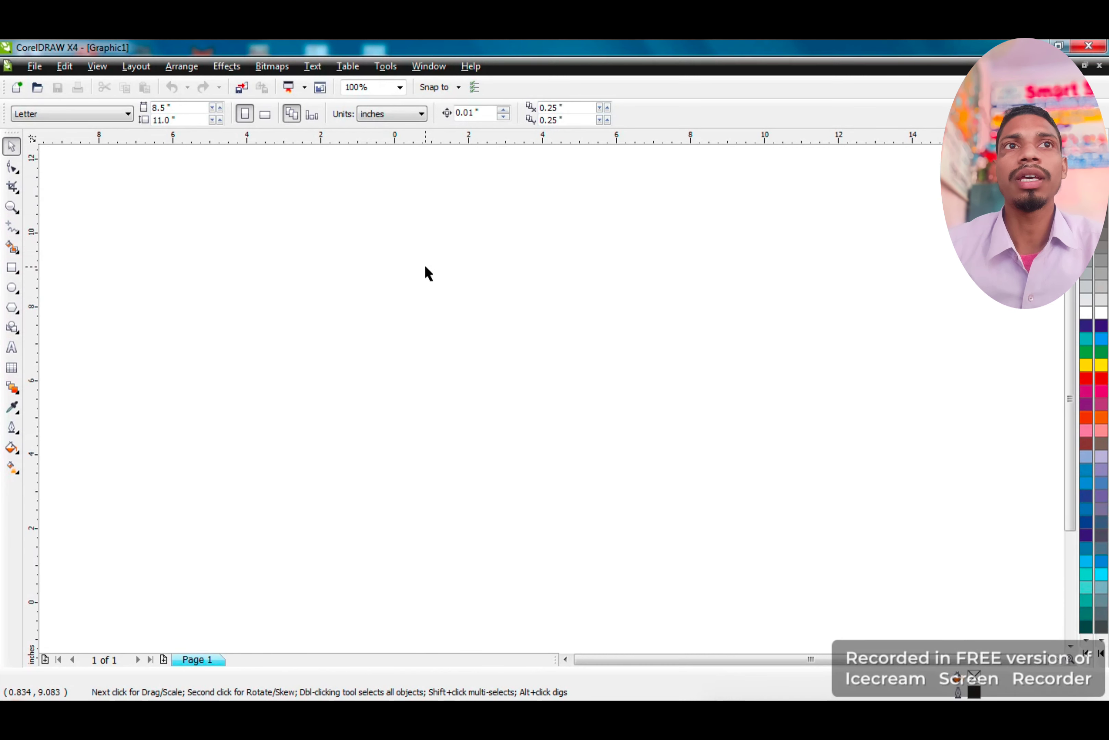
Draw a circle with the Ellipse tool and set its width and height to 10 inches
click(11, 287)
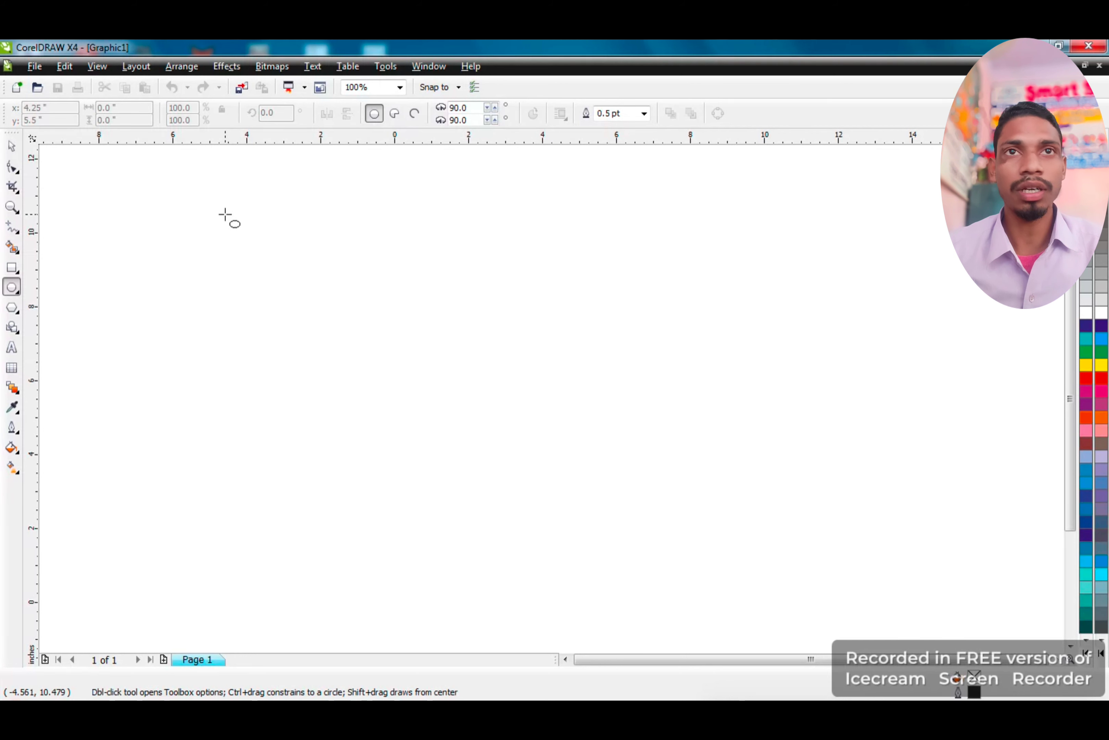
drag(226, 214, 479, 484)
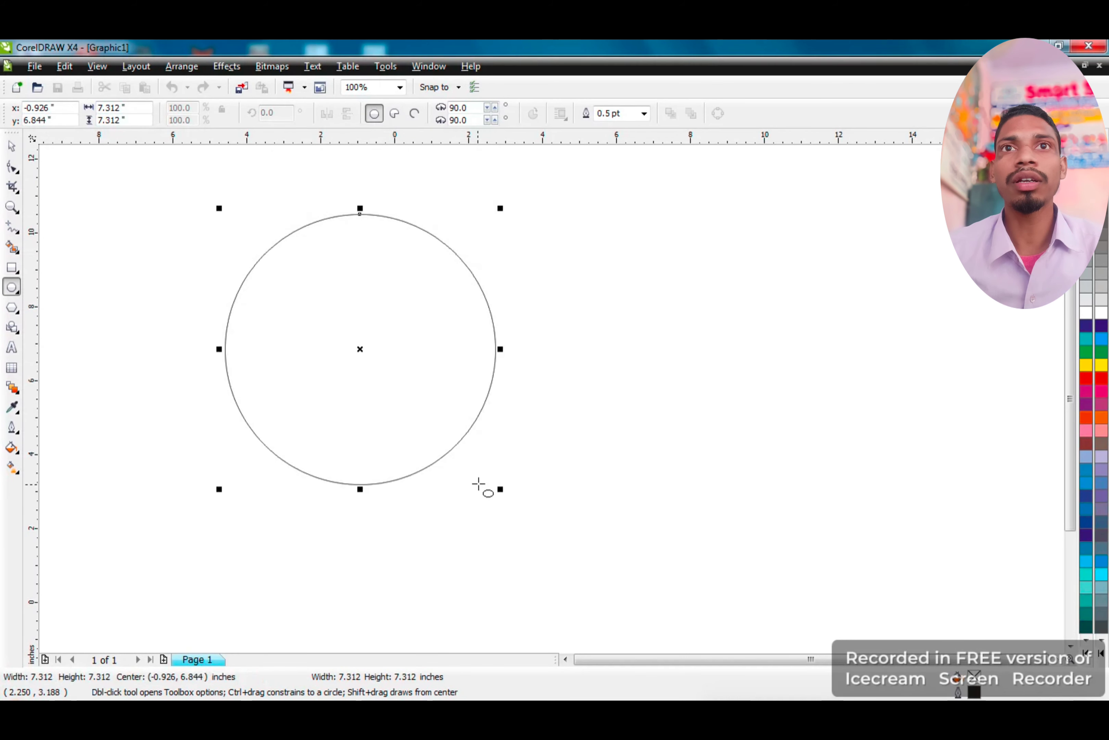
click(136, 110)
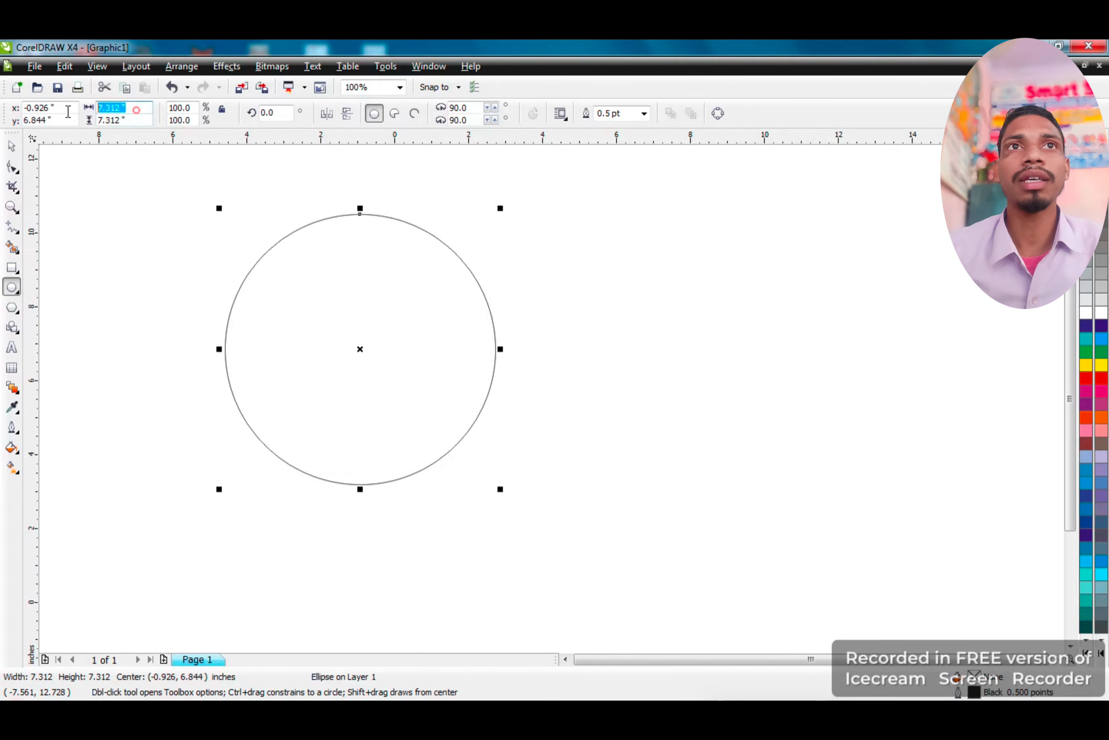
text(10)
key(Tab)
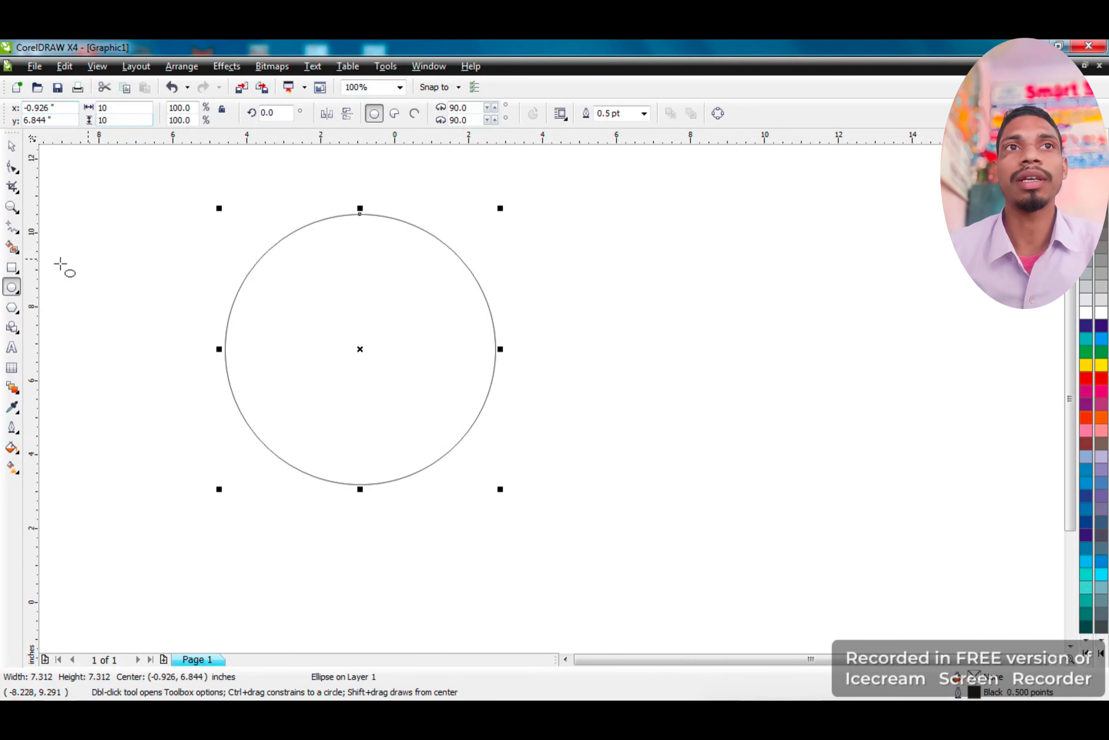
key(Return)
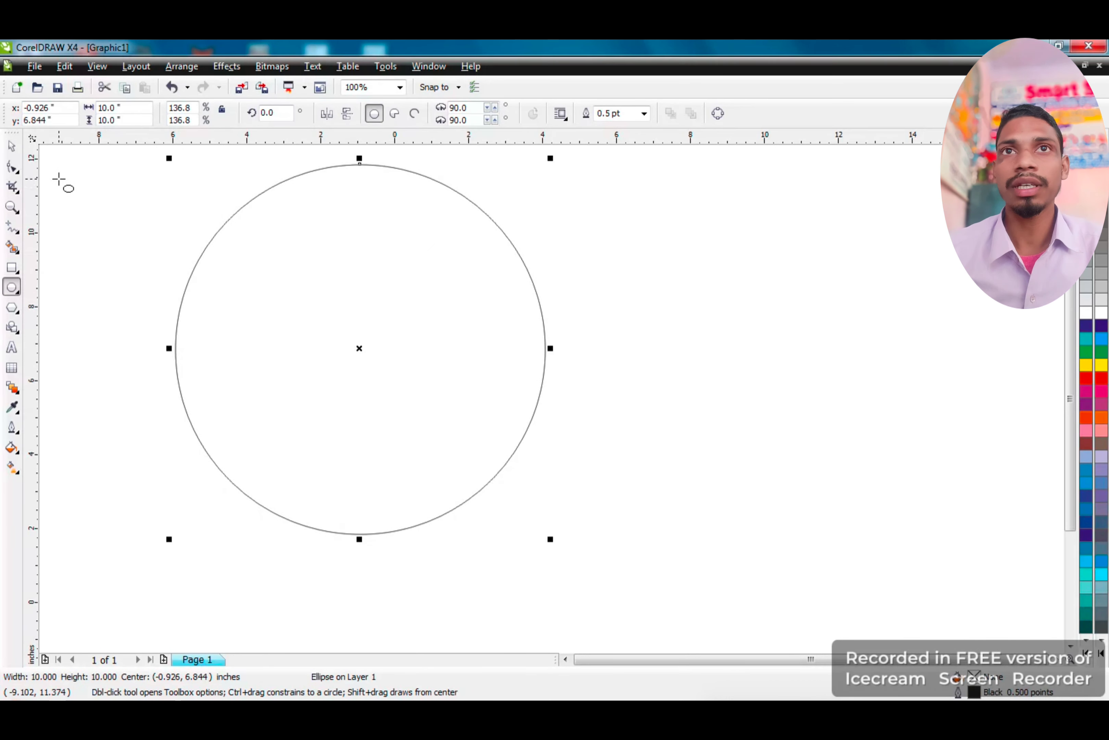
Move the circle so its centre sits at about X -3.56, Y 13.21 inches, leaving room below it
click(9, 148)
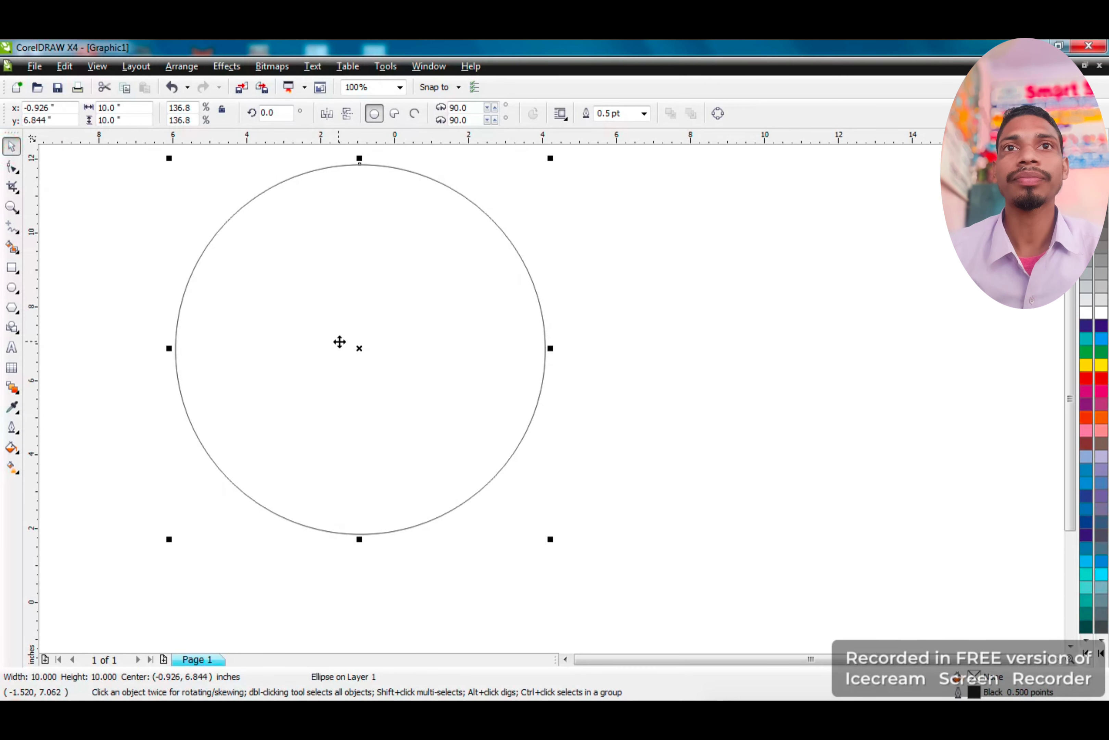
drag(339, 341, 361, 349)
scroll(401, 453, down, 1)
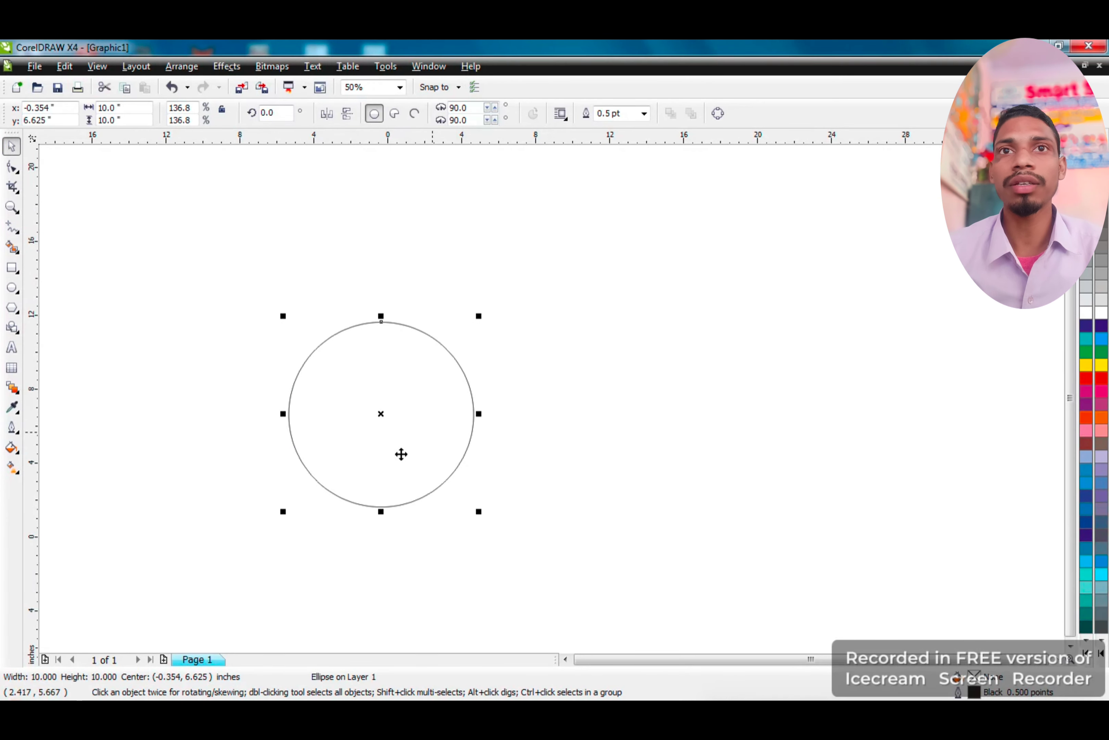
drag(401, 444, 343, 322)
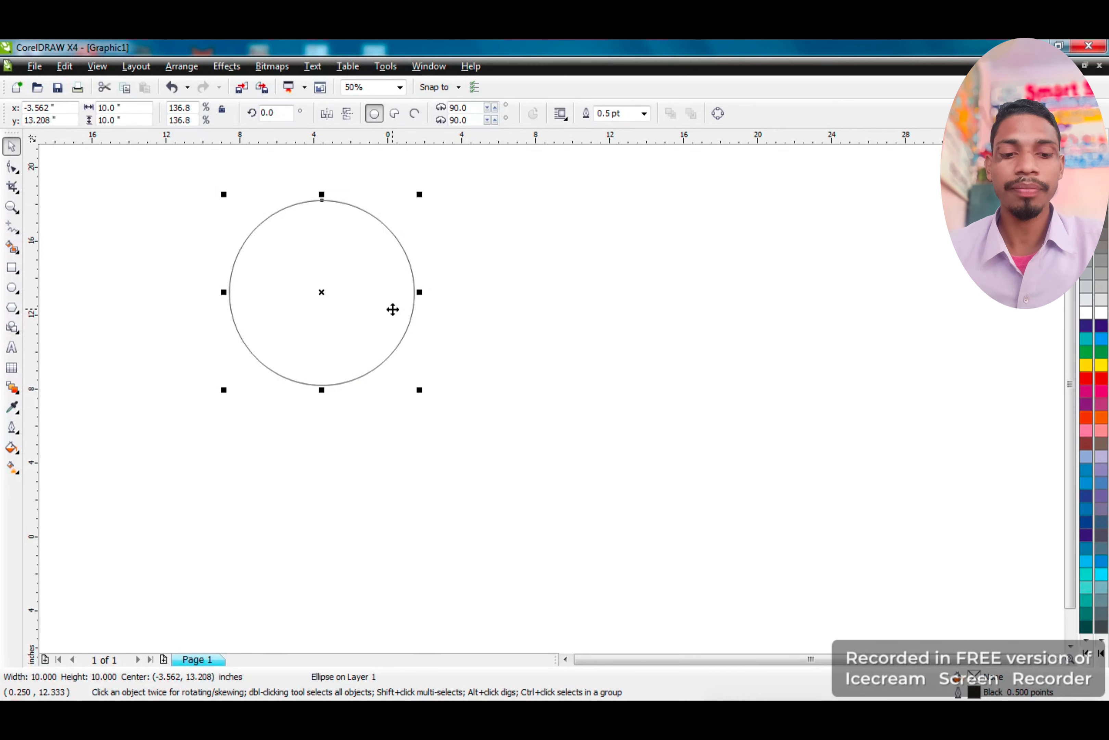
Open the Rotate transformation settings and move the circle's rotation centre to its bottom point
key(alt+F8)
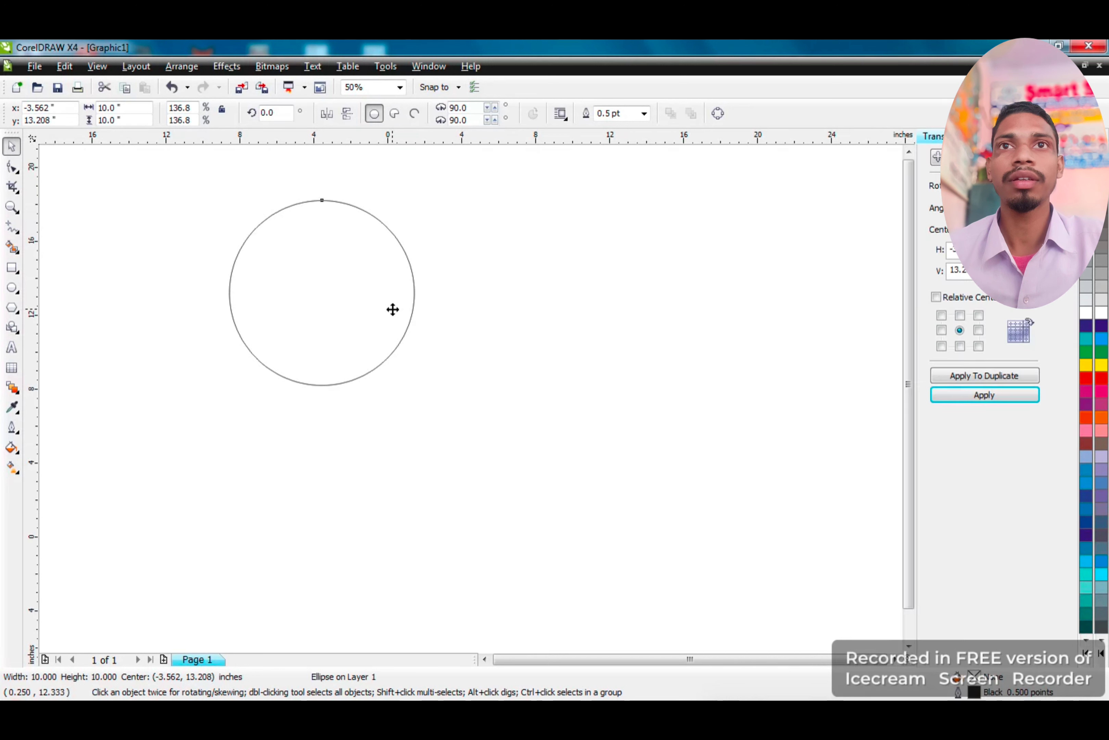
click(429, 65)
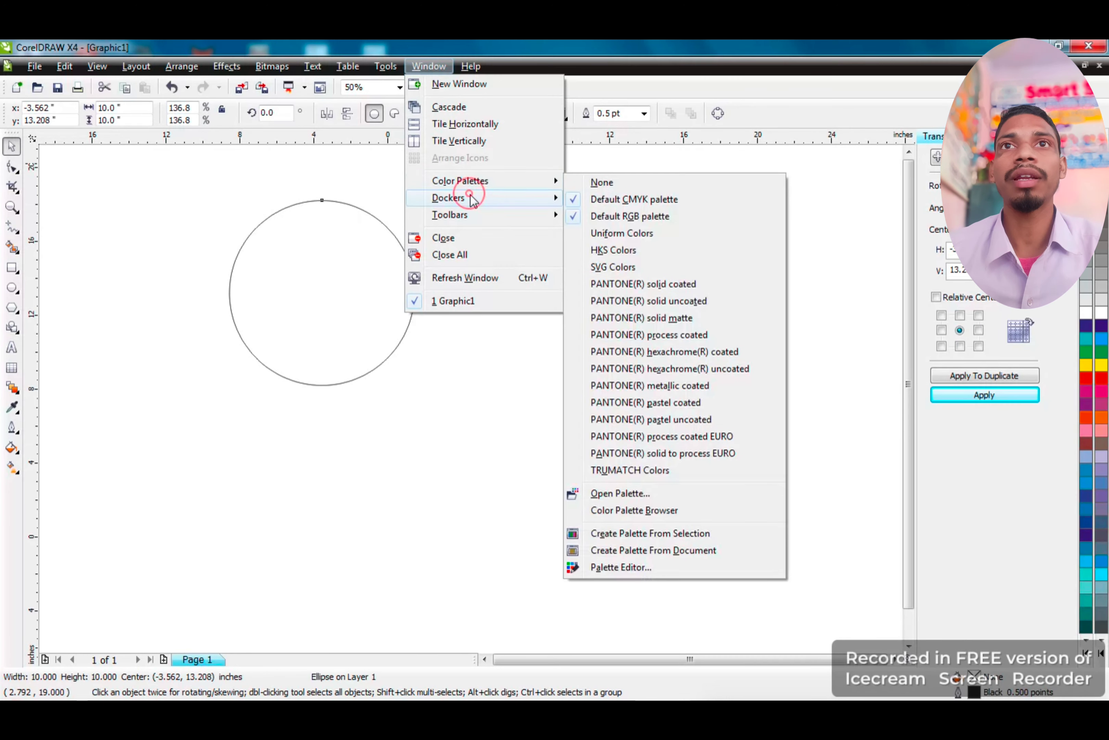
mouse_move(472, 200)
mouse_move(638, 516)
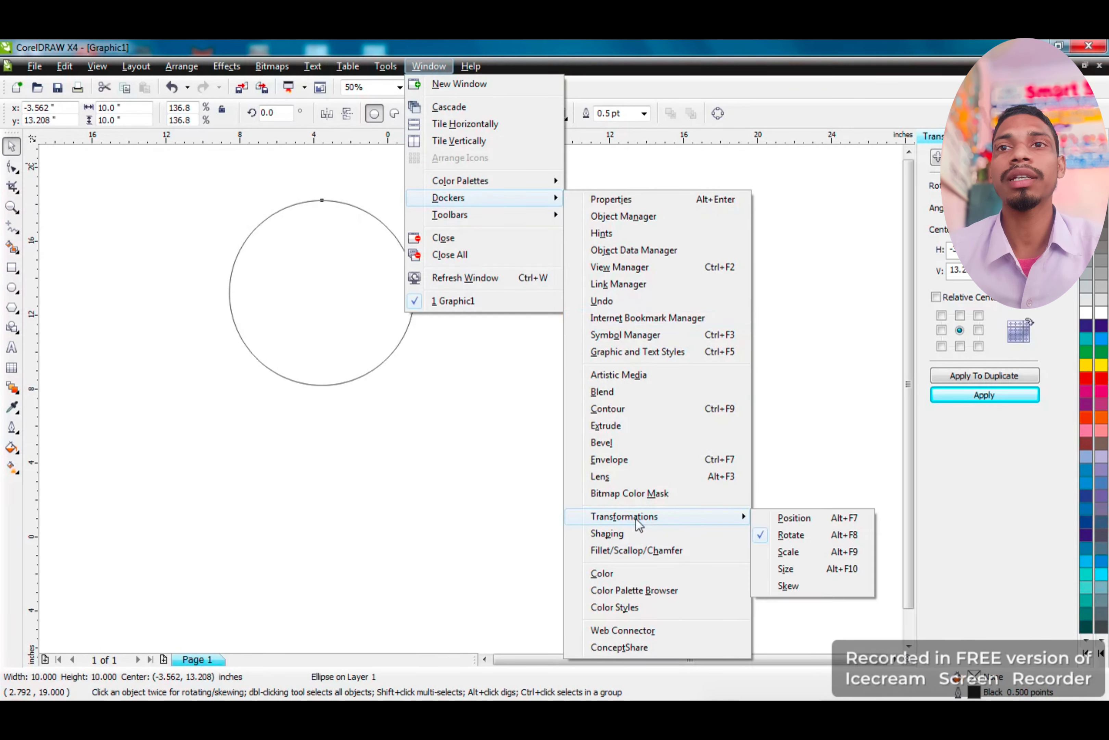
click(836, 460)
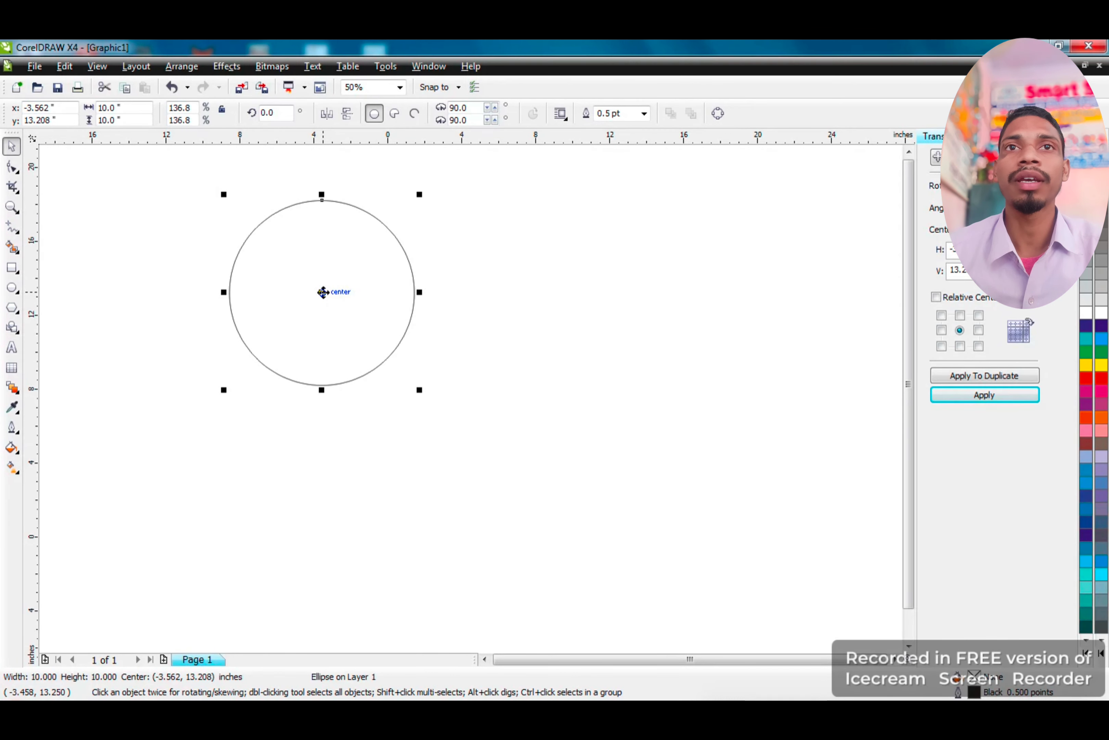
click(323, 292)
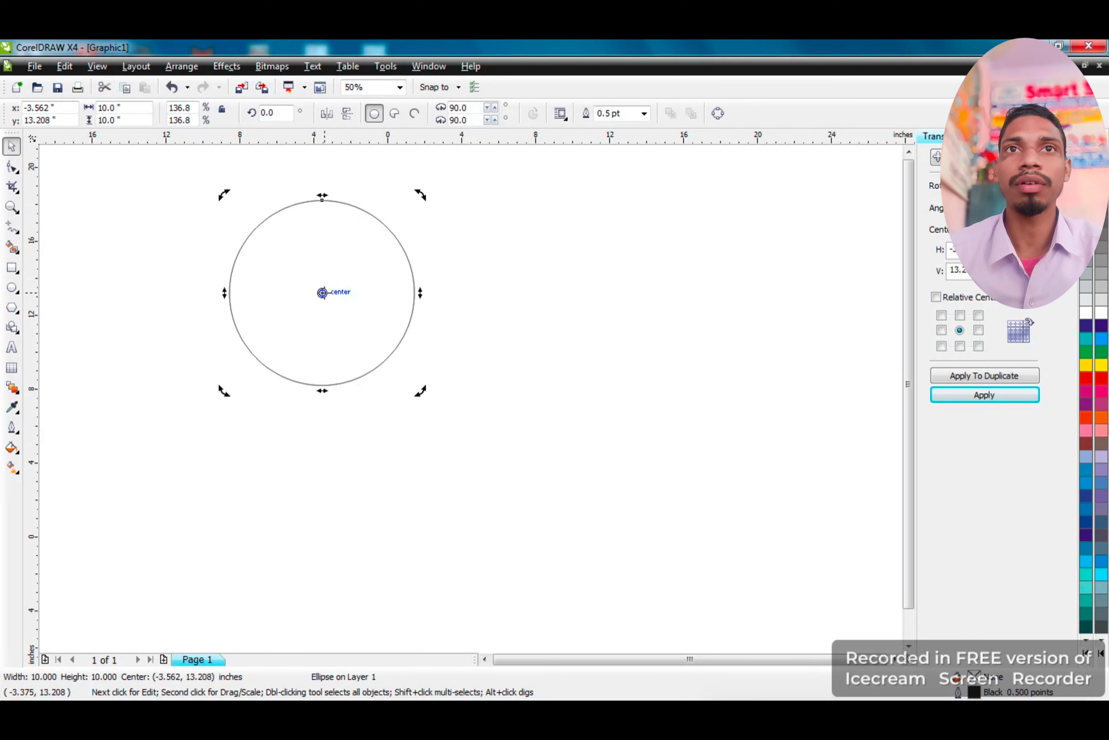
drag(323, 292, 322, 386)
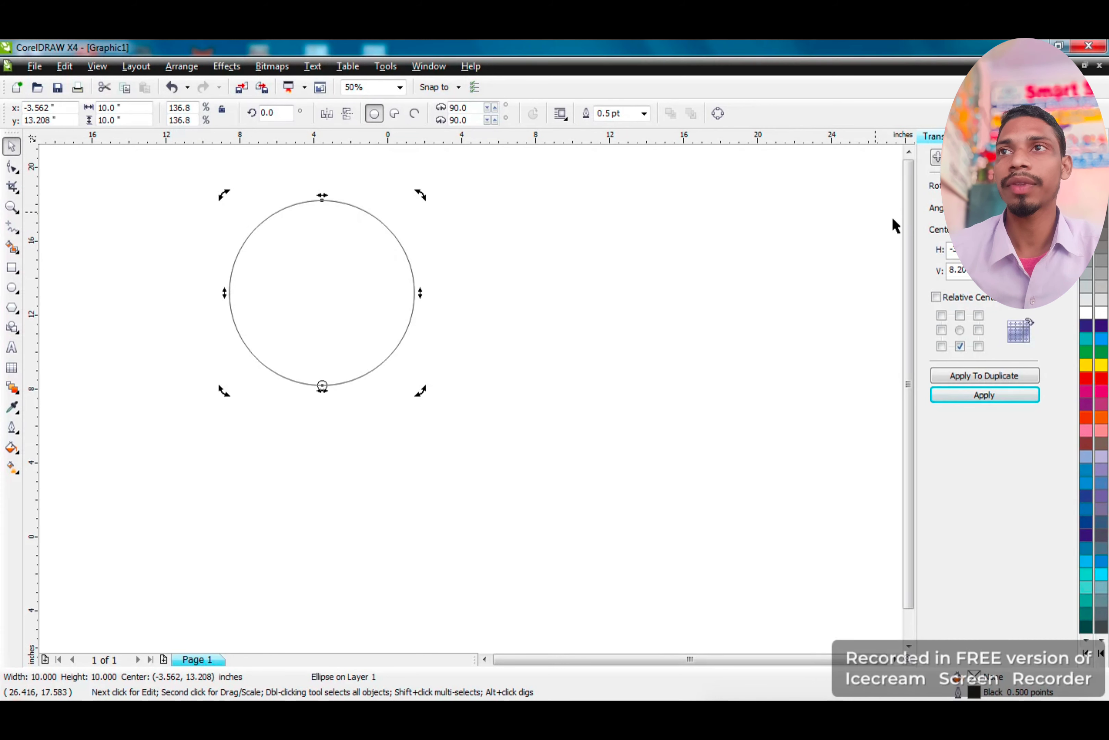
Apply the rotation to duplicates repeatedly, in 15° clockwise steps about the bottom point, until the circles complete a full ring
click(997, 376)
click(997, 376)
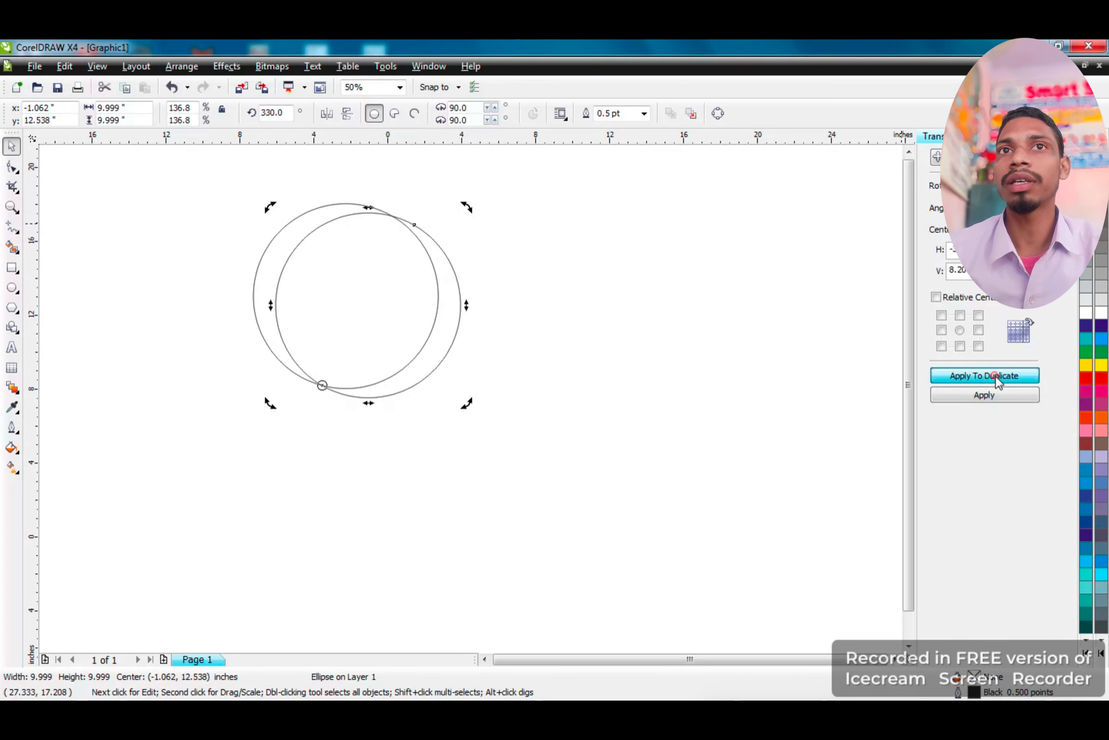
click(996, 376)
click(997, 376)
click(997, 376)
click(996, 376)
click(997, 376)
click(997, 376)
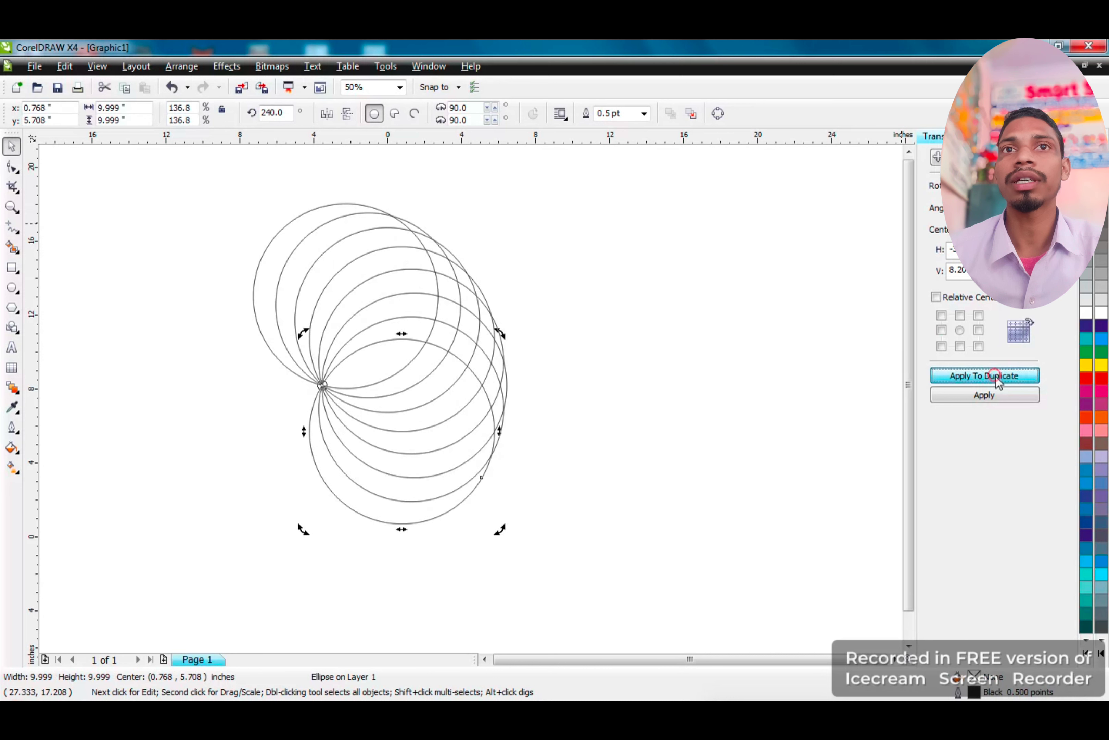
click(997, 375)
click(996, 376)
click(997, 376)
click(996, 376)
click(997, 376)
click(997, 376)
click(996, 376)
click(997, 376)
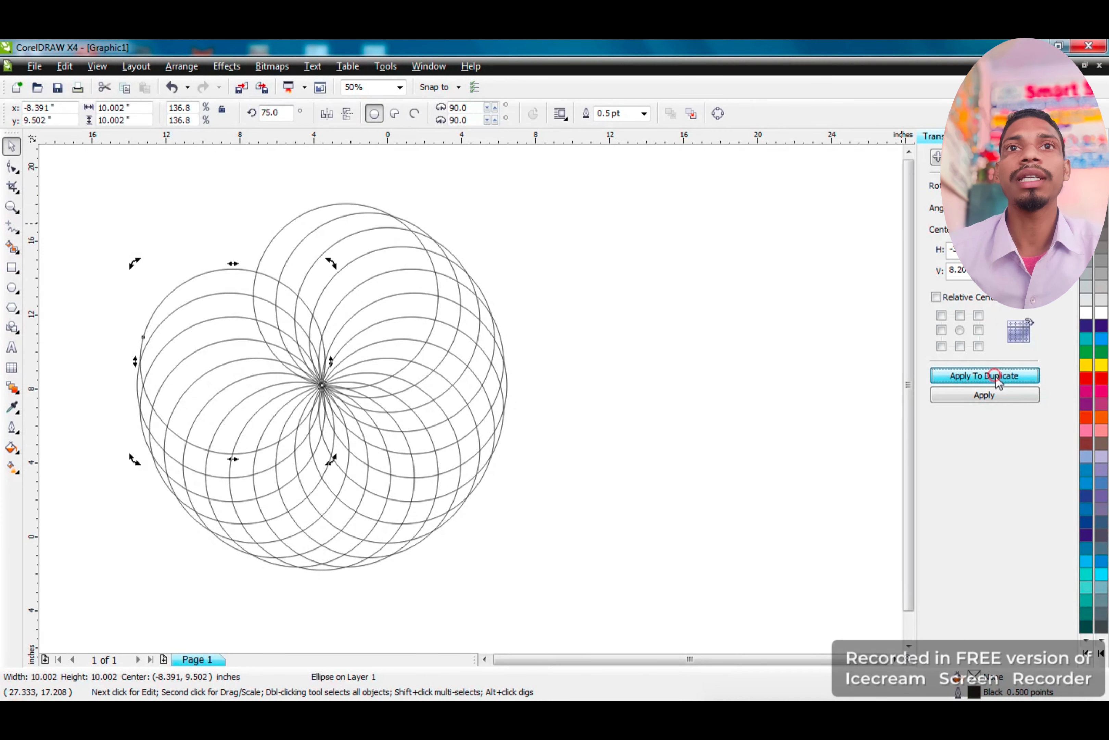
click(997, 376)
click(996, 376)
click(997, 376)
click(996, 376)
click(996, 376)
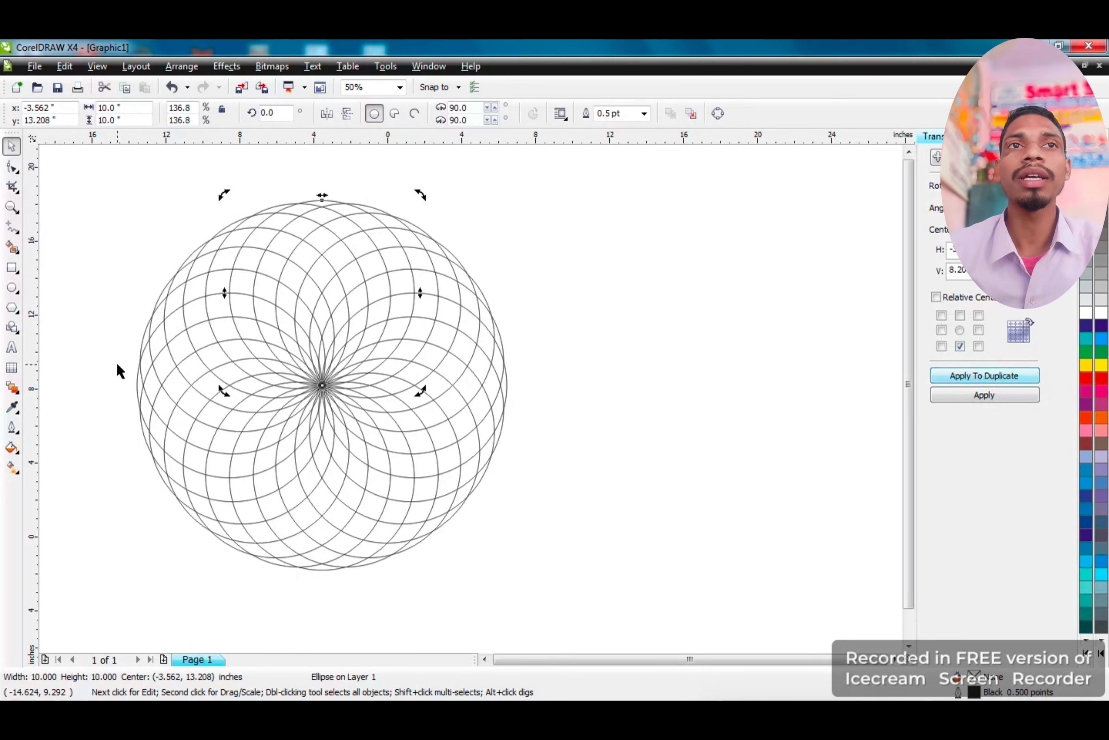
Use Smart Fill to fill the six enclosed regions running straight down from the pattern's top edge to its centre
click(12, 247)
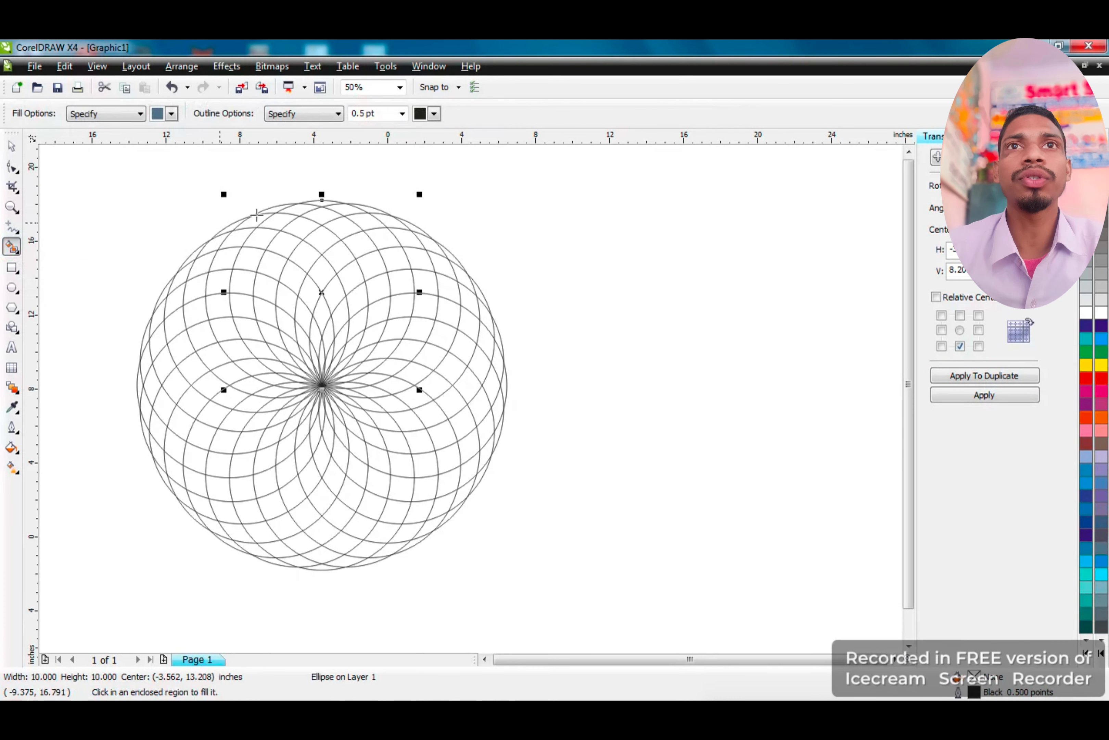
click(321, 203)
click(322, 214)
click(321, 239)
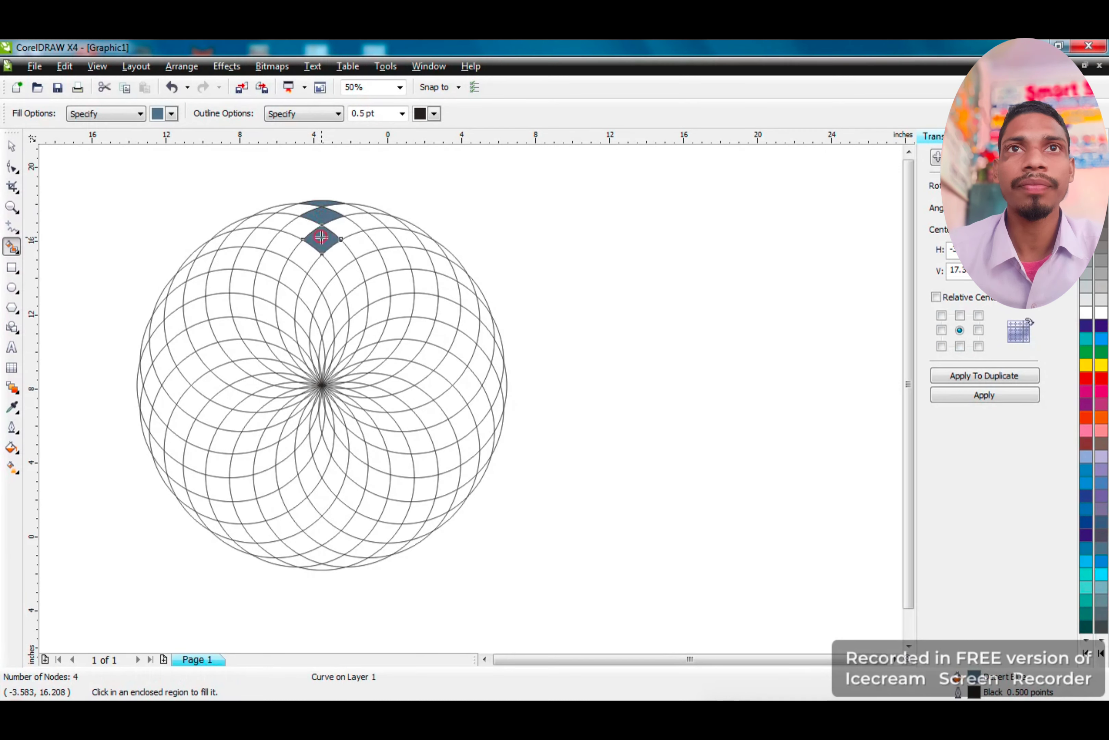
click(320, 274)
click(322, 313)
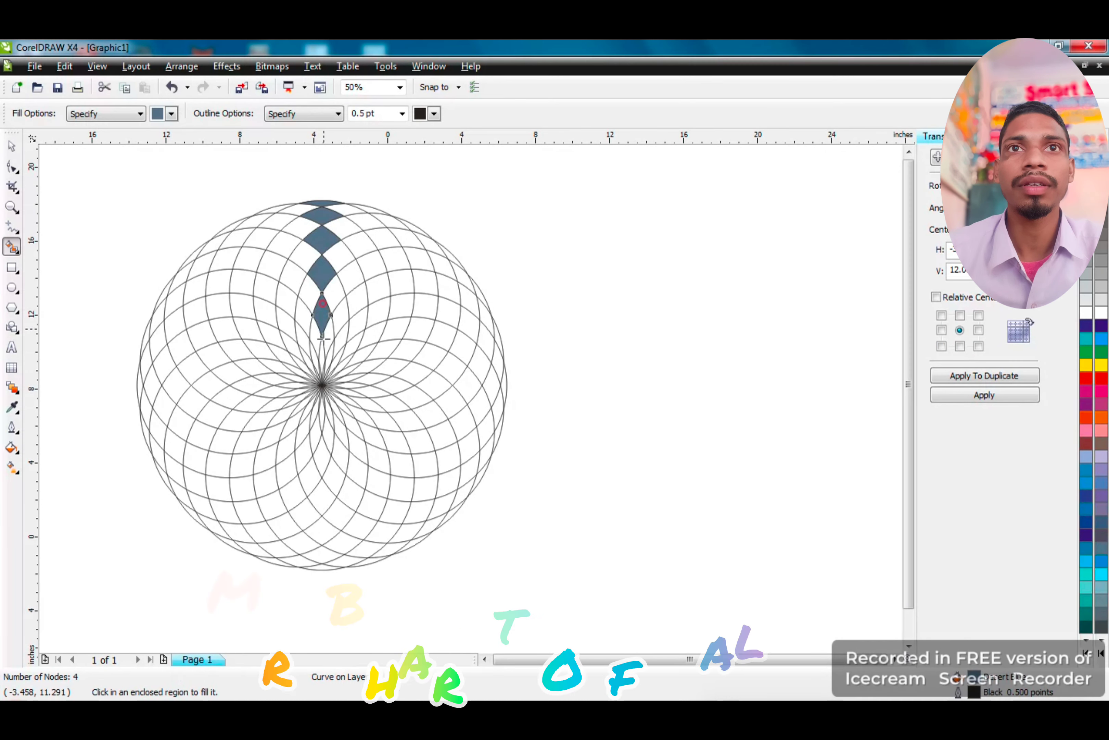
click(322, 355)
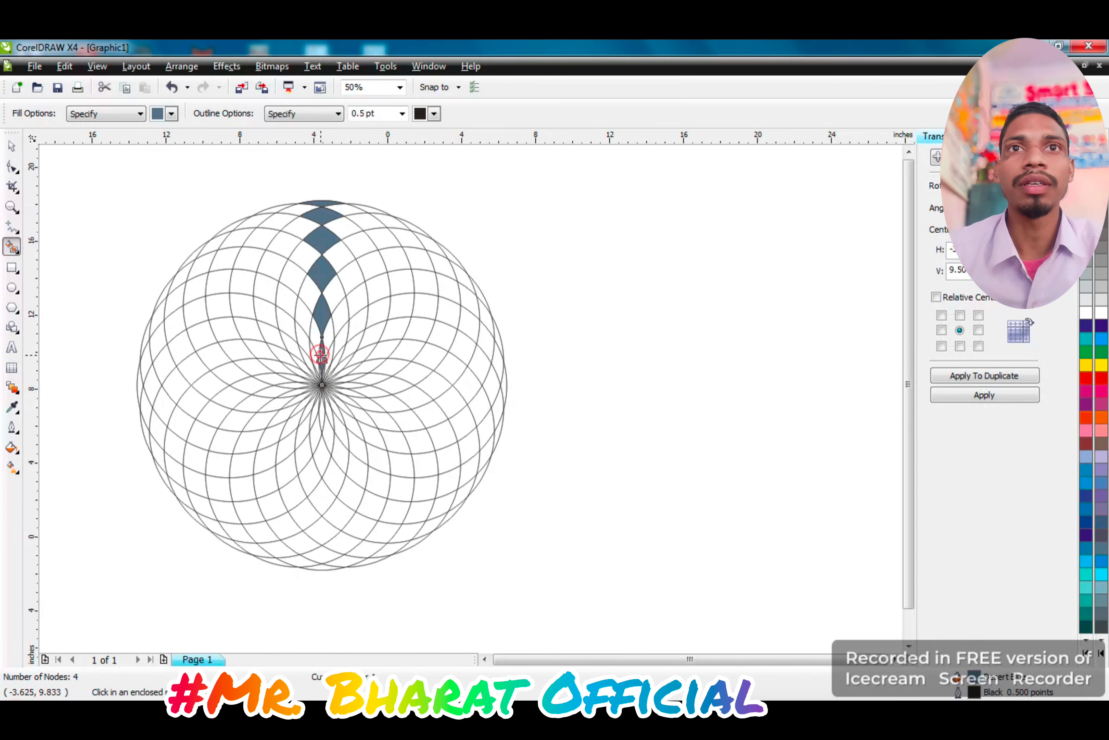
Select the six filled shapes of the vertical column and move them clear of the circle pattern, to about X 15.96, Y 12.26 inches
click(13, 143)
drag(270, 168, 369, 396)
drag(327, 273, 688, 290)
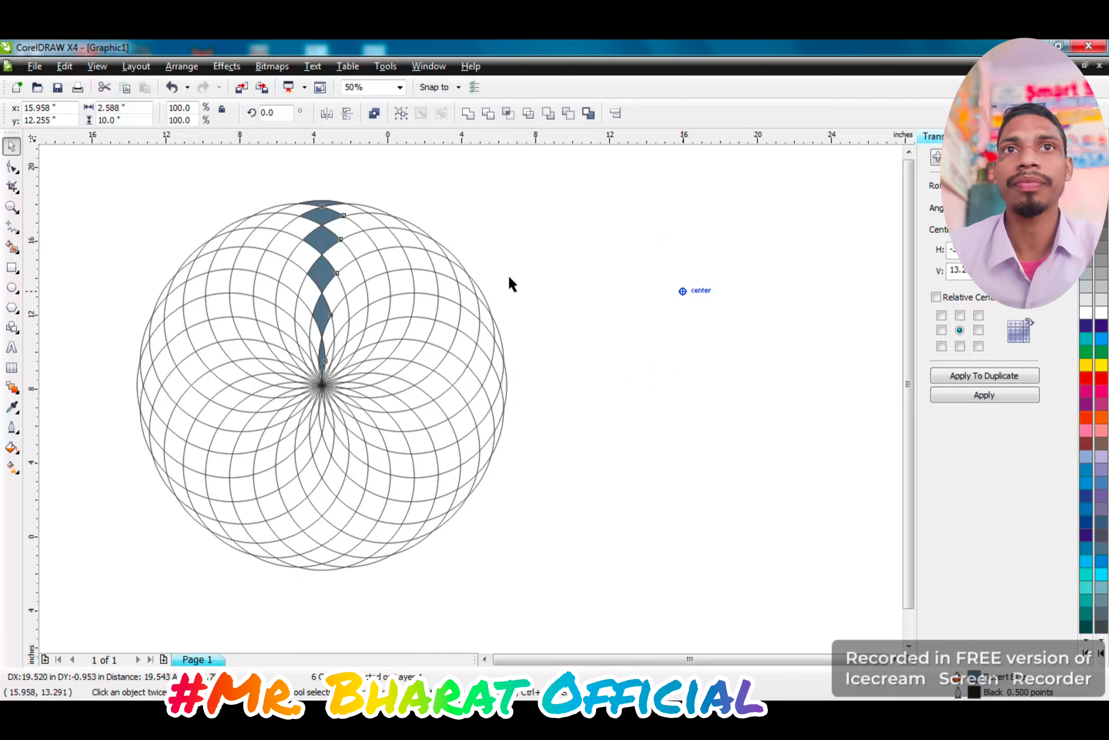
Use Smart Fill to fill six diagonally adjoining regions curving from the pattern's upper-right edge down to its centre
click(12, 247)
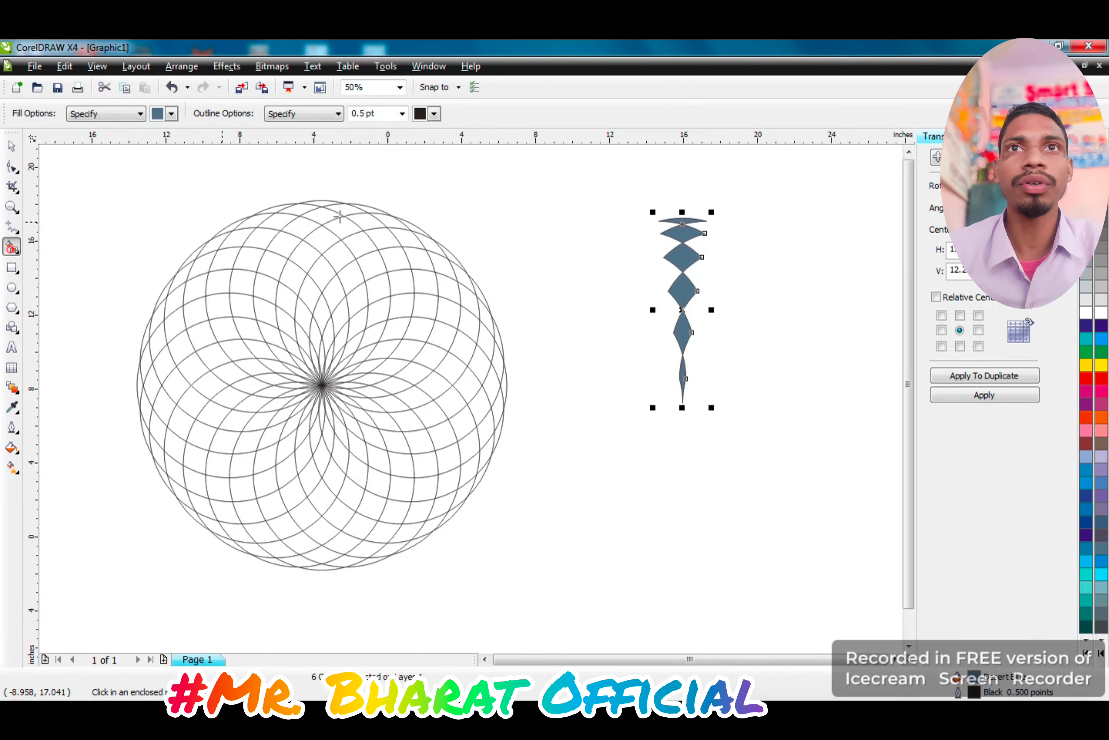
click(397, 221)
click(382, 238)
click(372, 263)
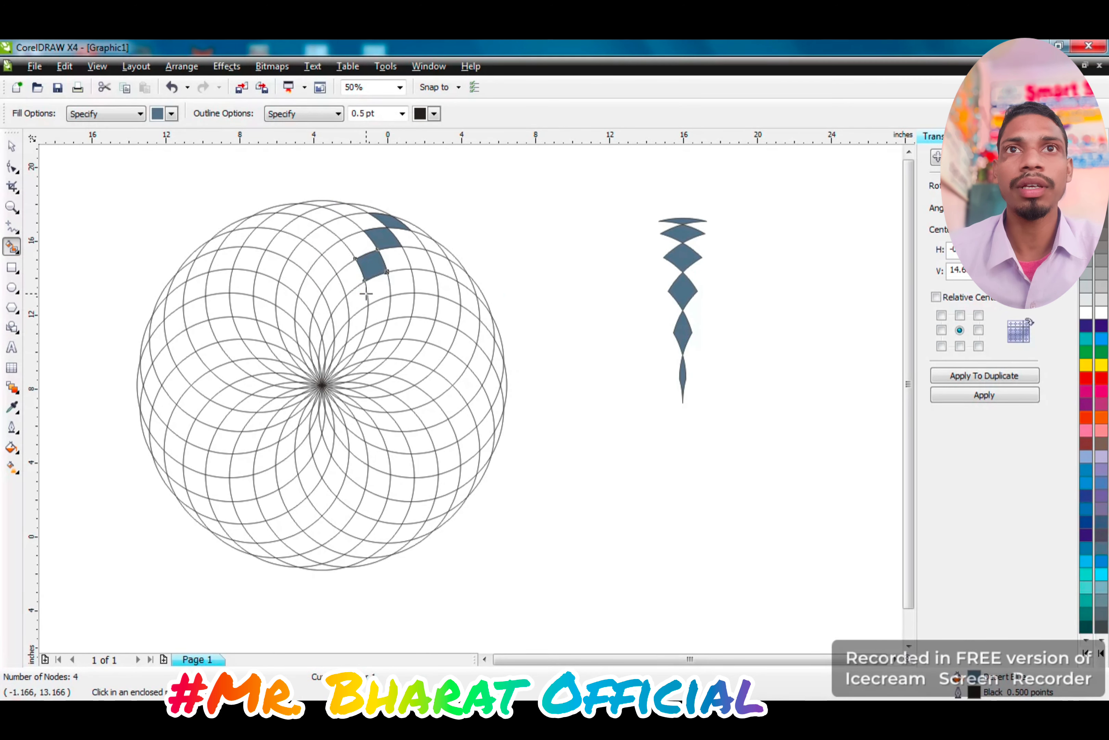
click(358, 300)
click(346, 328)
scroll(473, 398, up, 1)
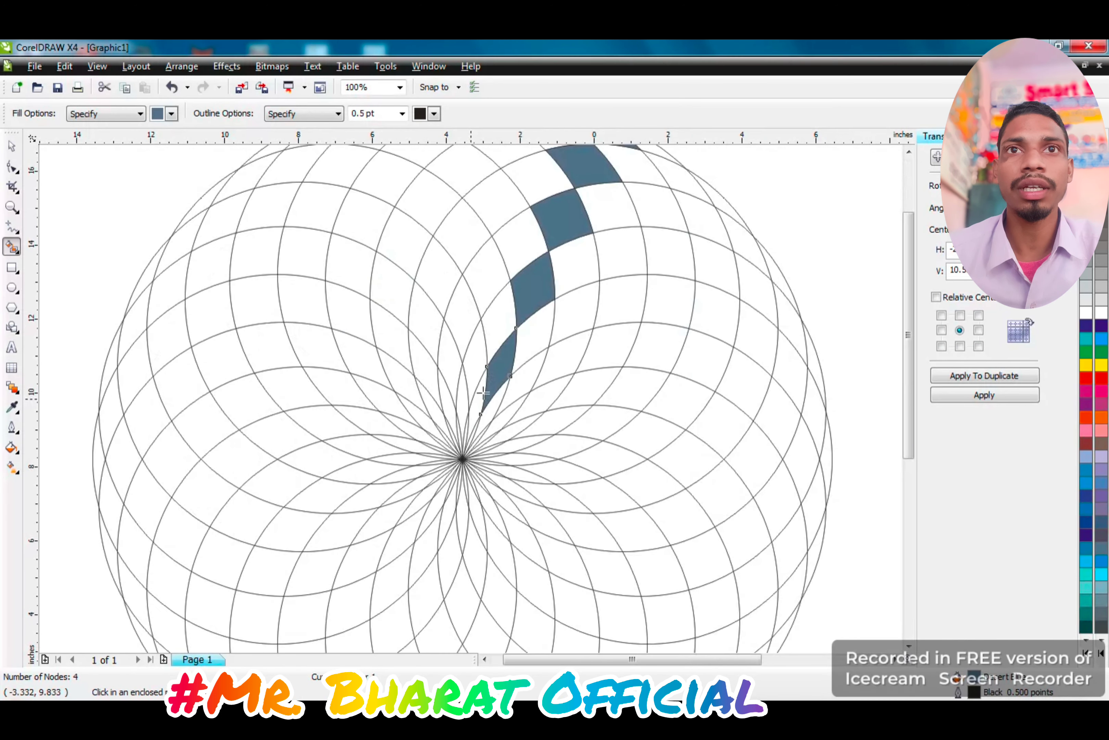
click(469, 437)
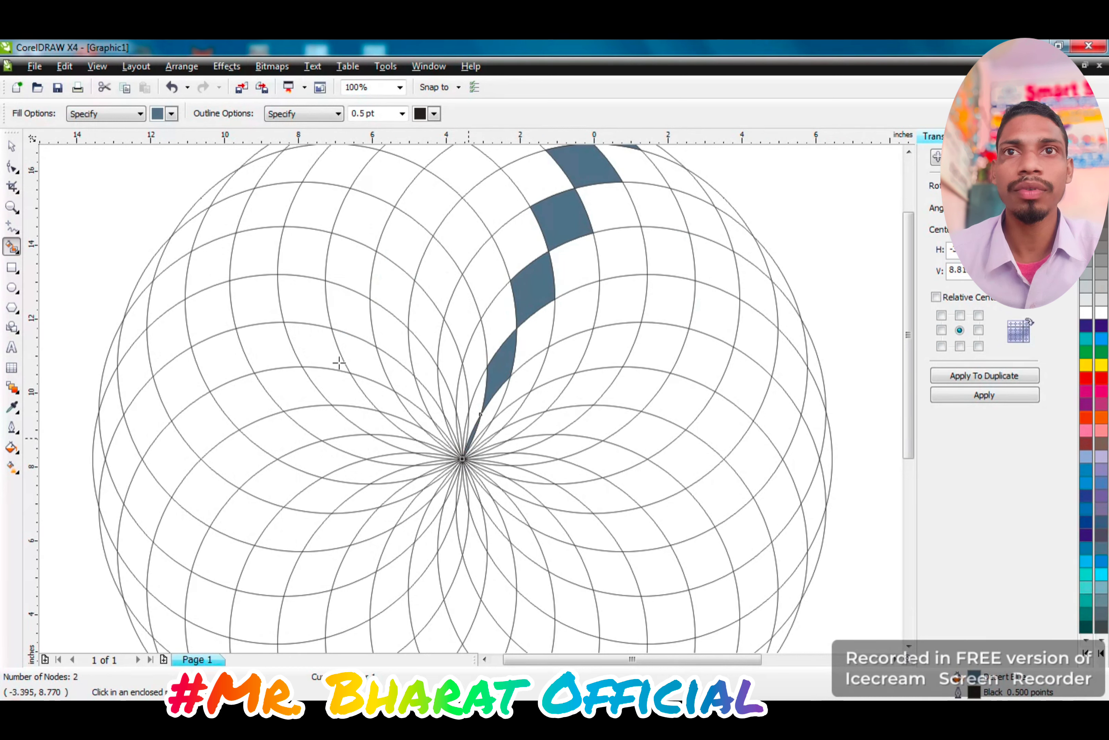
Select the six shapes of the curved column and move them beside the straight column, to about X 13.39, Y 18.04 inches
click(10, 148)
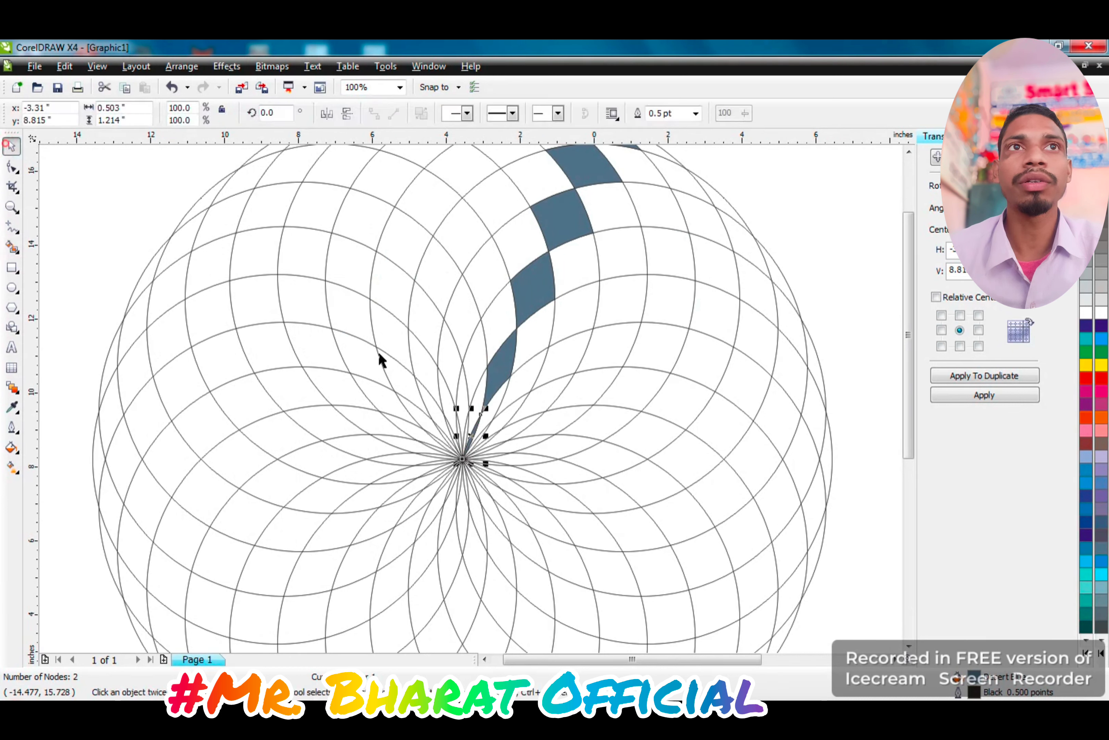
shift+click(493, 353)
shift+click(553, 258)
shift+click(563, 206)
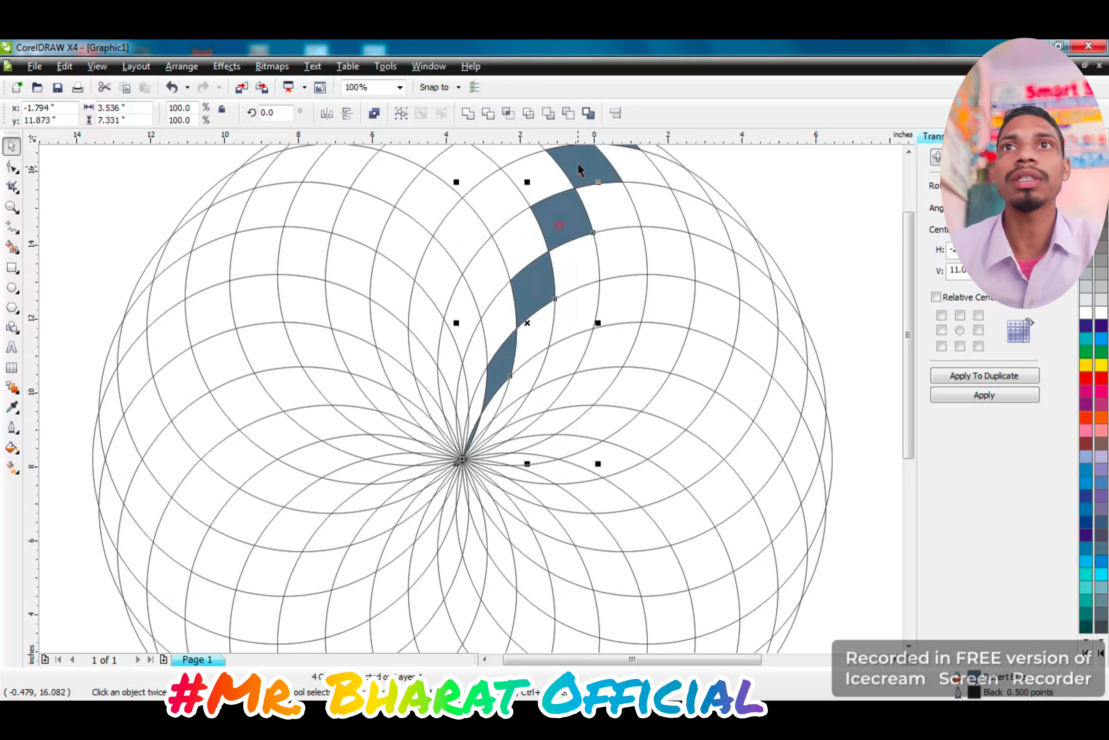
shift+click(579, 168)
key(F3)
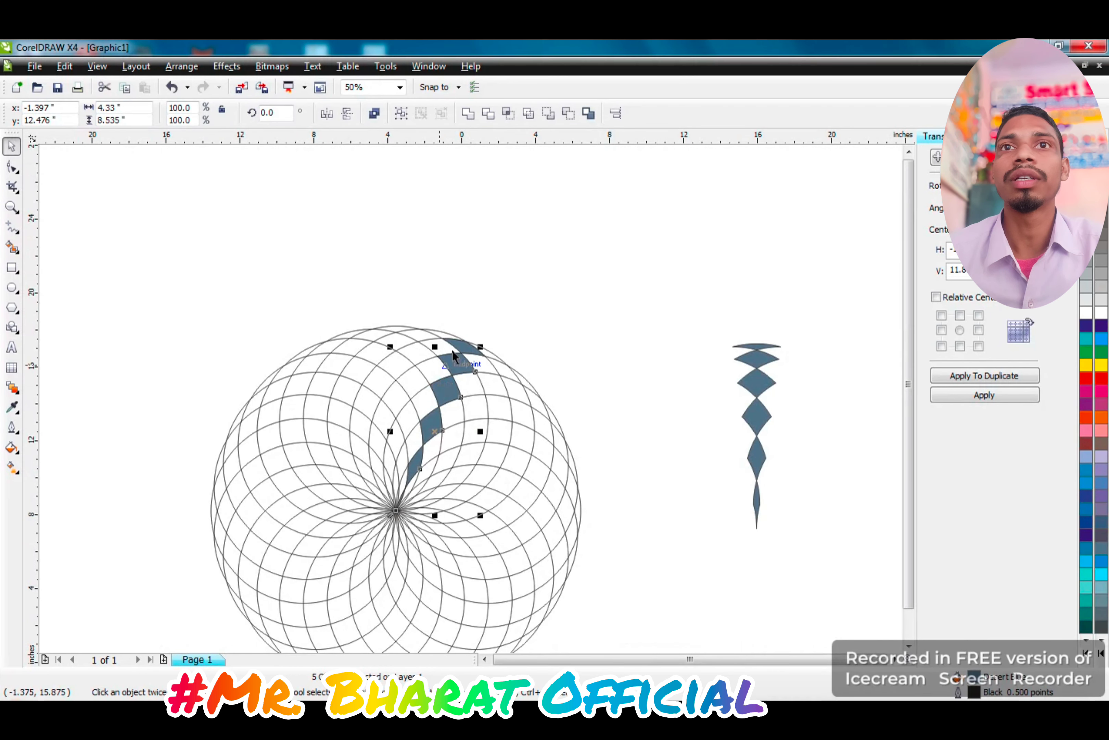
shift+click(458, 341)
drag(458, 341, 701, 329)
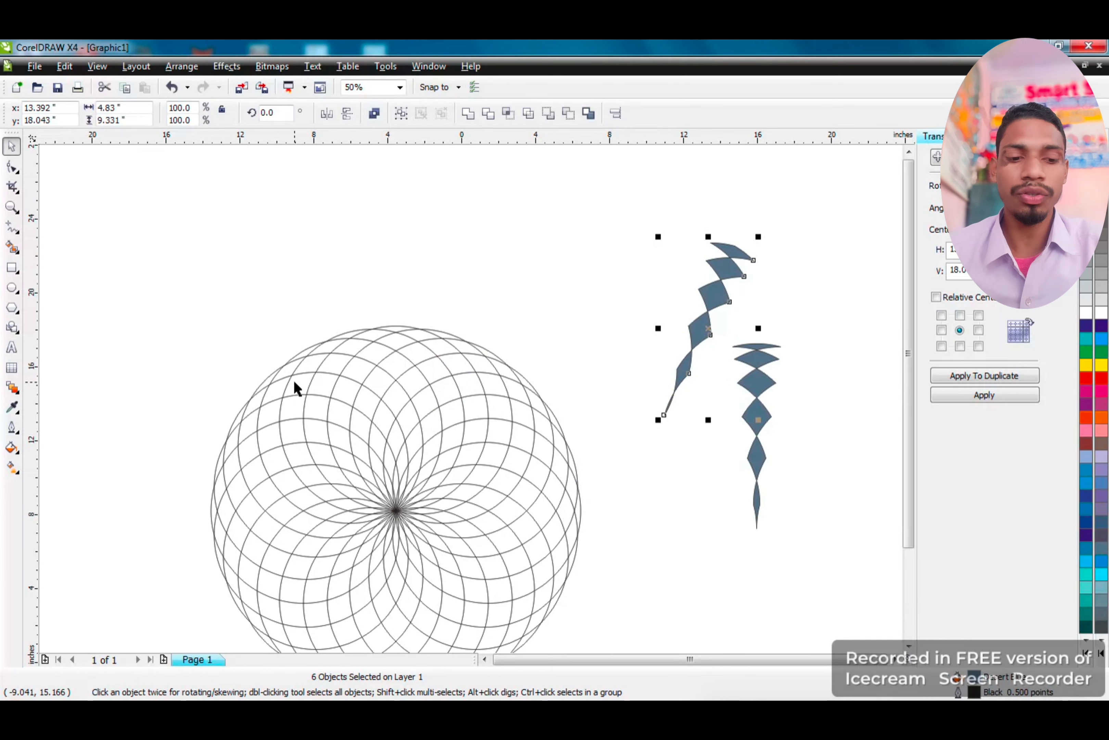
Select the whole pattern of overlapping circles and delete it, keeping the two filled columns
key(F4)
drag(108, 213, 81, 194)
drag(463, 395, 606, 623)
key(Delete)
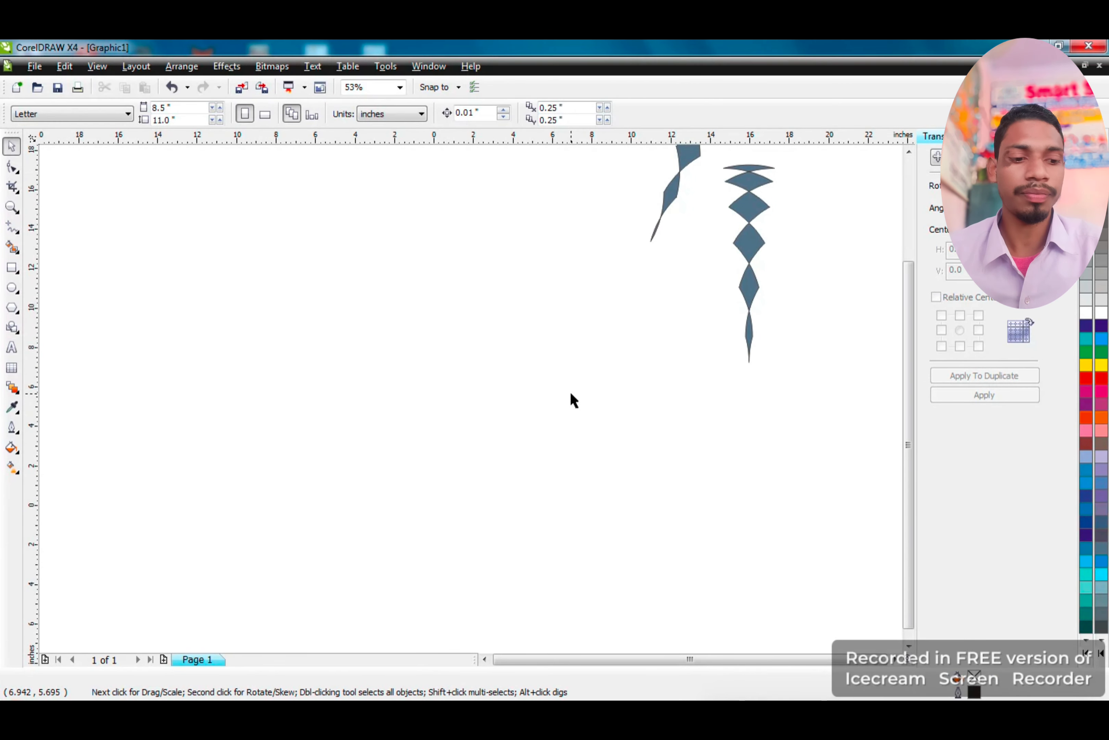
Select the six shapes of the straight column and move them well away to the right, to about X 23.29, Y 12.53 inches
key(F4)
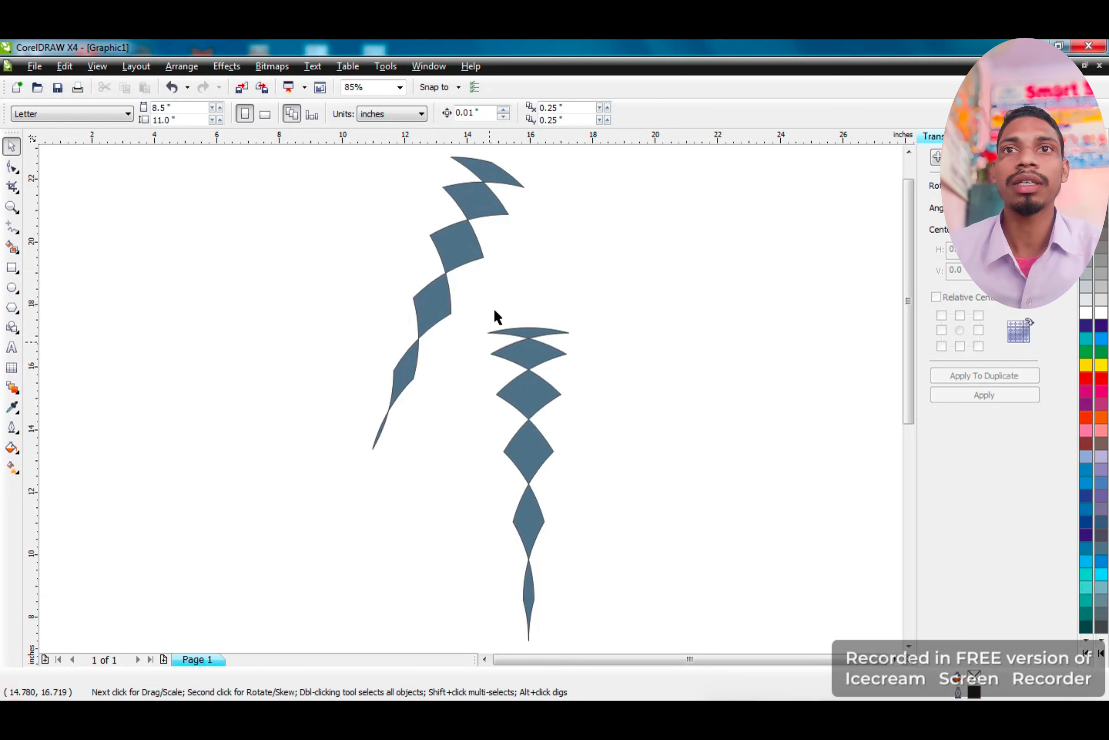
drag(472, 309, 653, 655)
drag(530, 389, 759, 384)
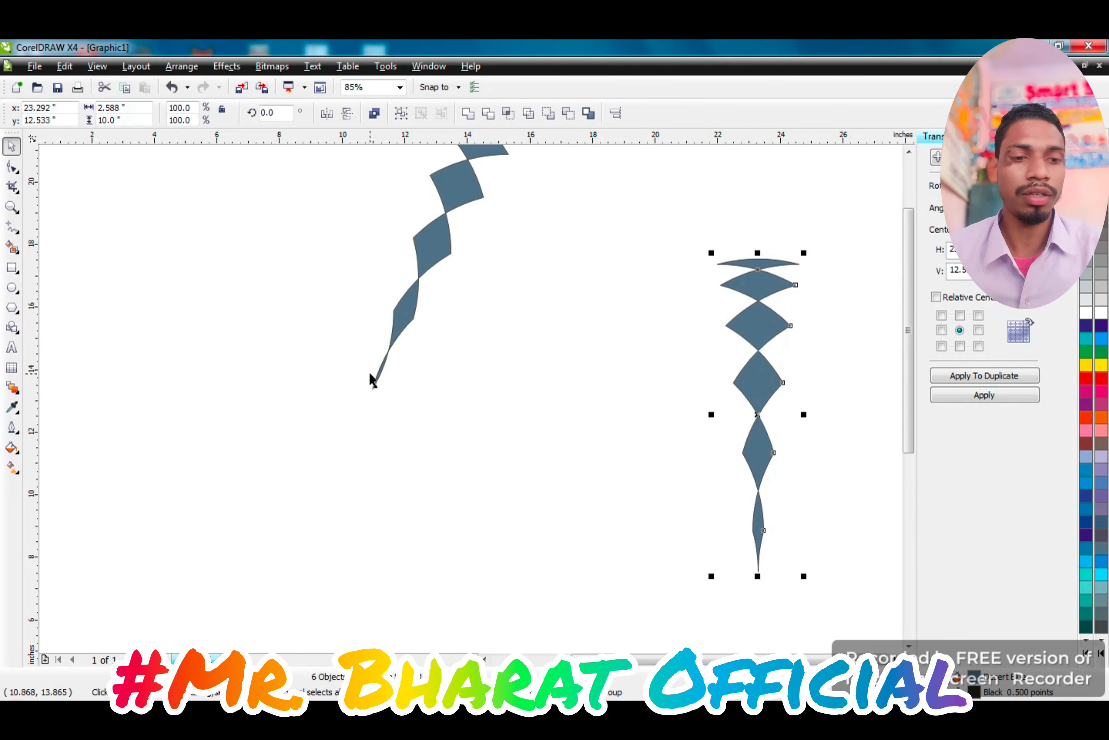
Select the six shapes of the curved column and move them far to the left of the straight column
key(F3)
drag(386, 242, 575, 440)
drag(500, 334, 181, 350)
Fill the three lowest pieces of the straight column red, light blue and dark violet, in that order from the bottom up
mouse_move(543, 304)
mouse_down()
mouse_move(689, 453)
mouse_move(654, 436)
mouse_up()
key(shift+F2)
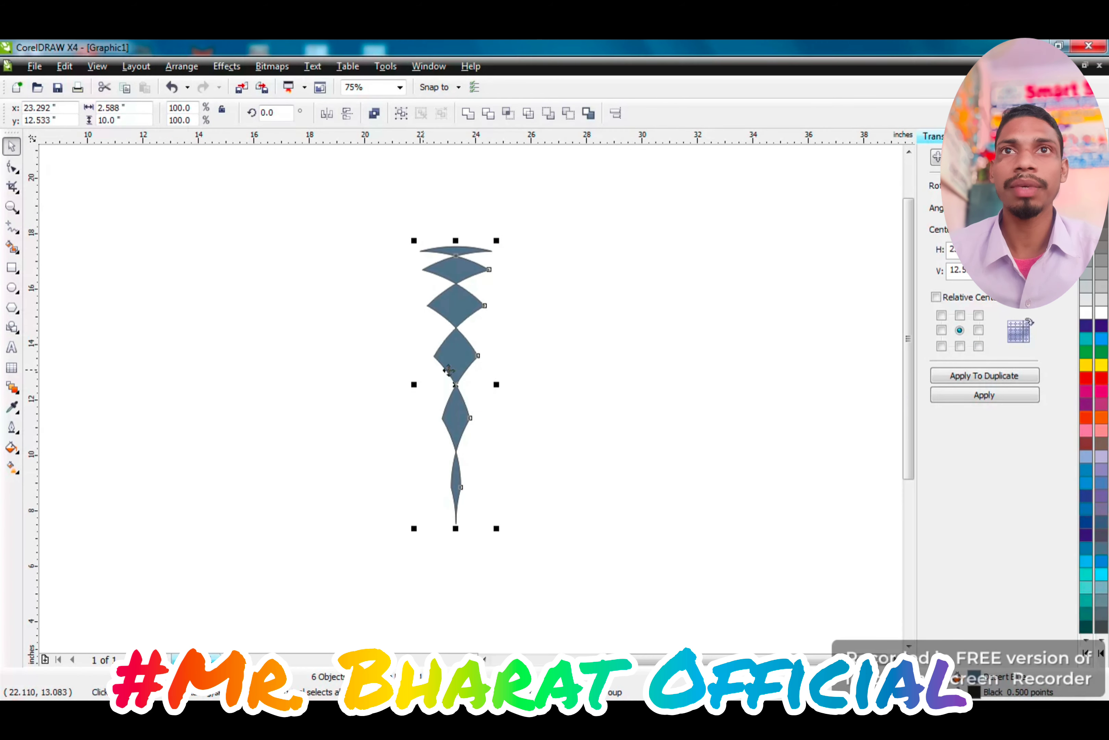
click(545, 377)
click(456, 494)
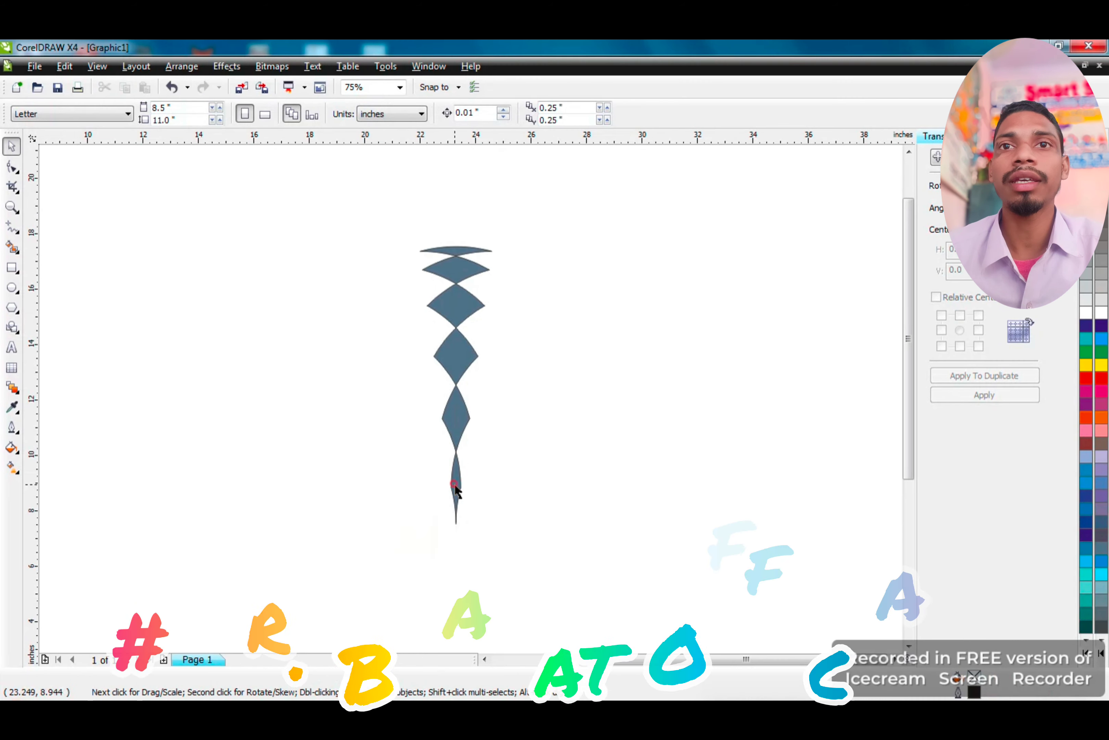
click(1086, 388)
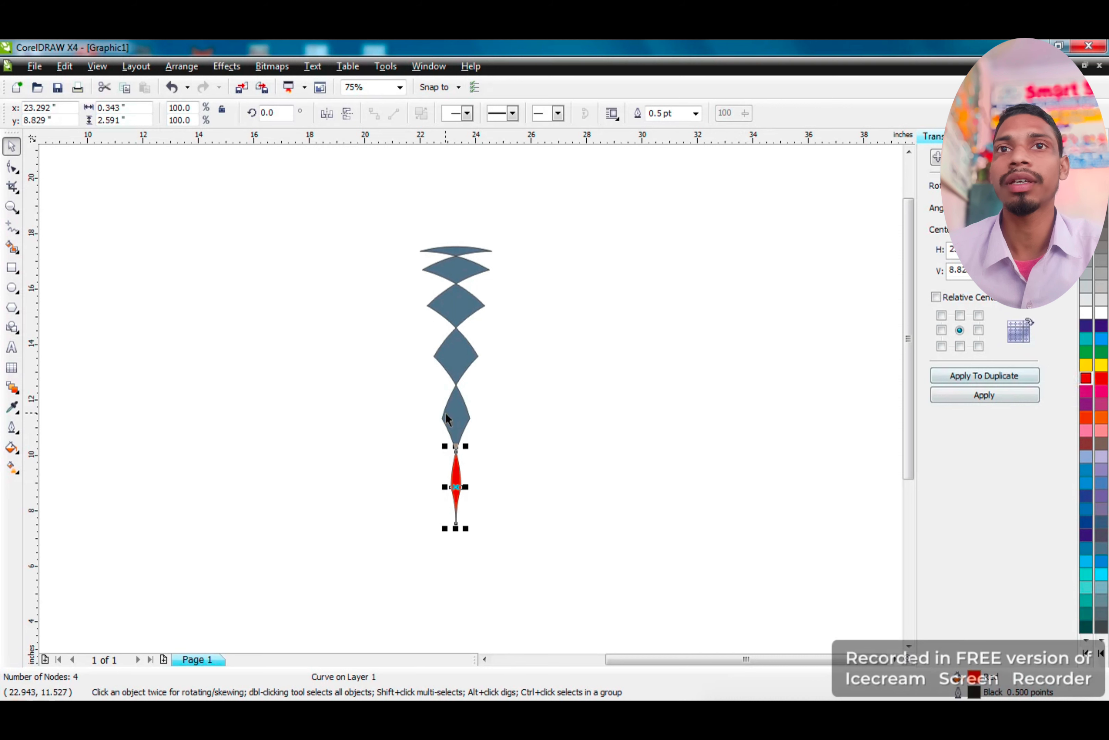
key(Tab)
click(1102, 340)
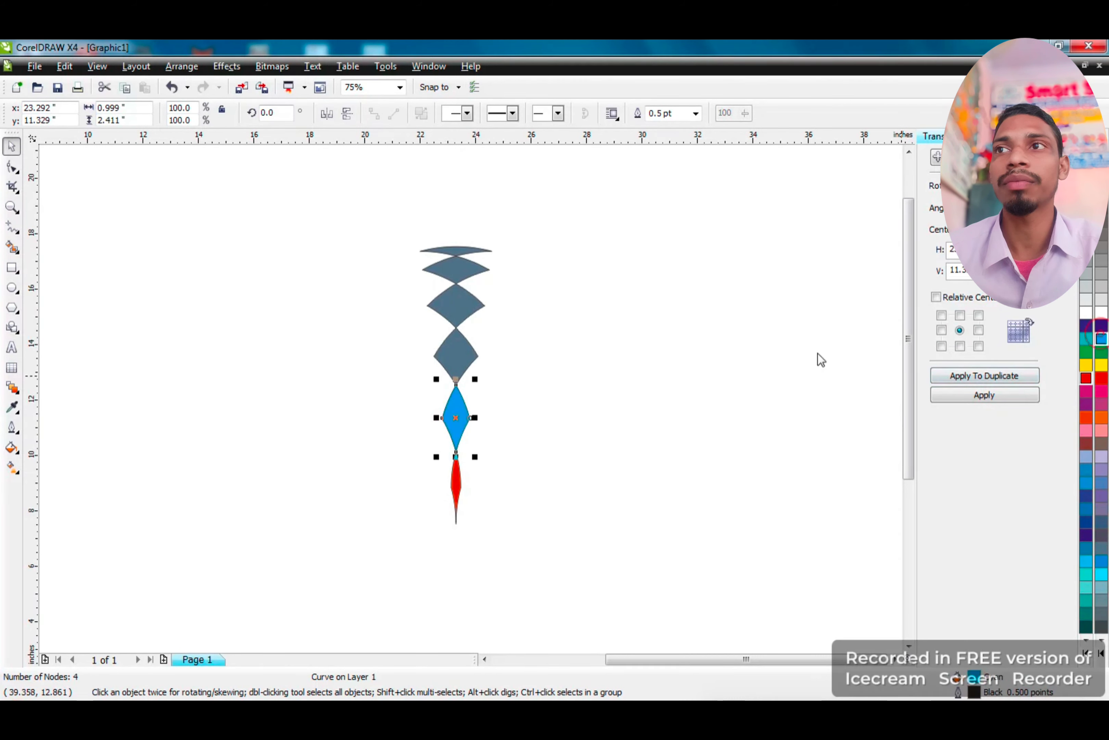
click(456, 353)
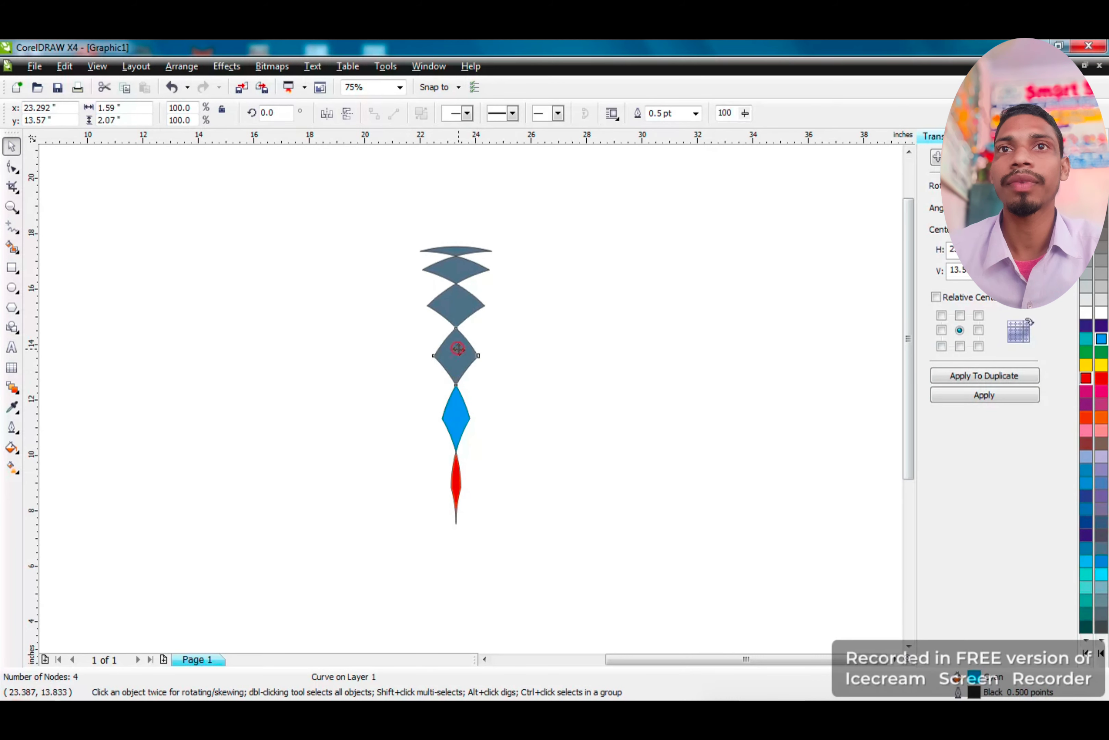
click(1100, 326)
Fill the three upper pieces of the straight column orange, green and magenta, in that order from the bottom up
key(Tab)
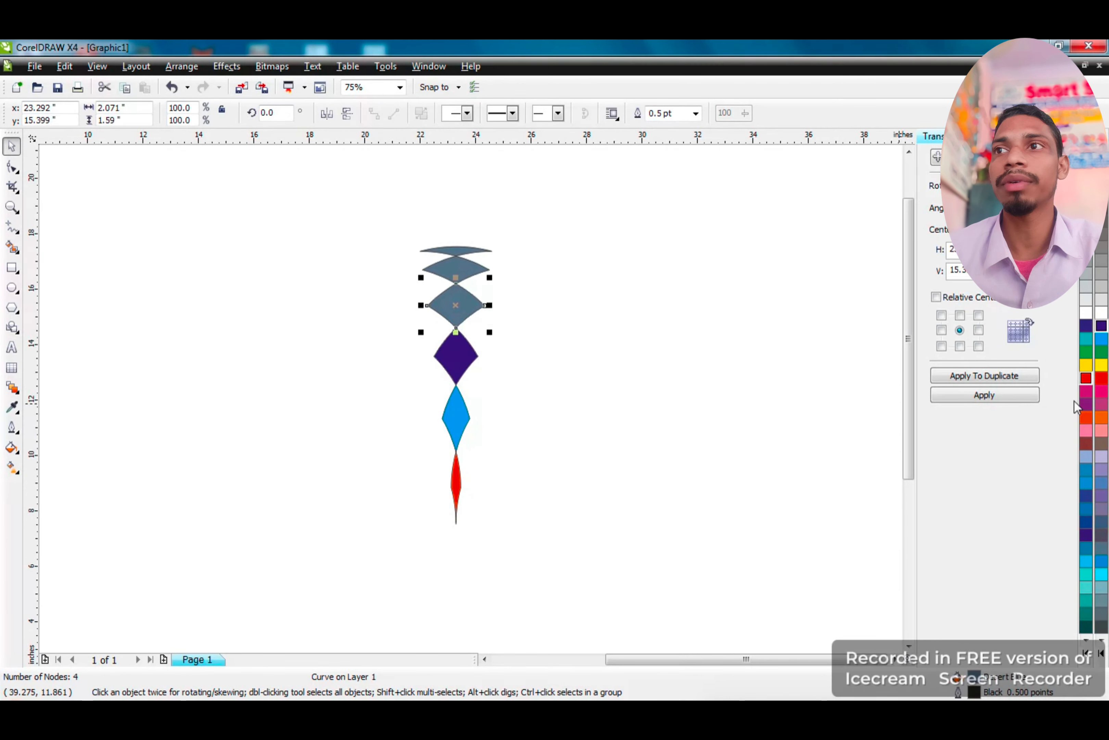
click(1087, 418)
key(Tab)
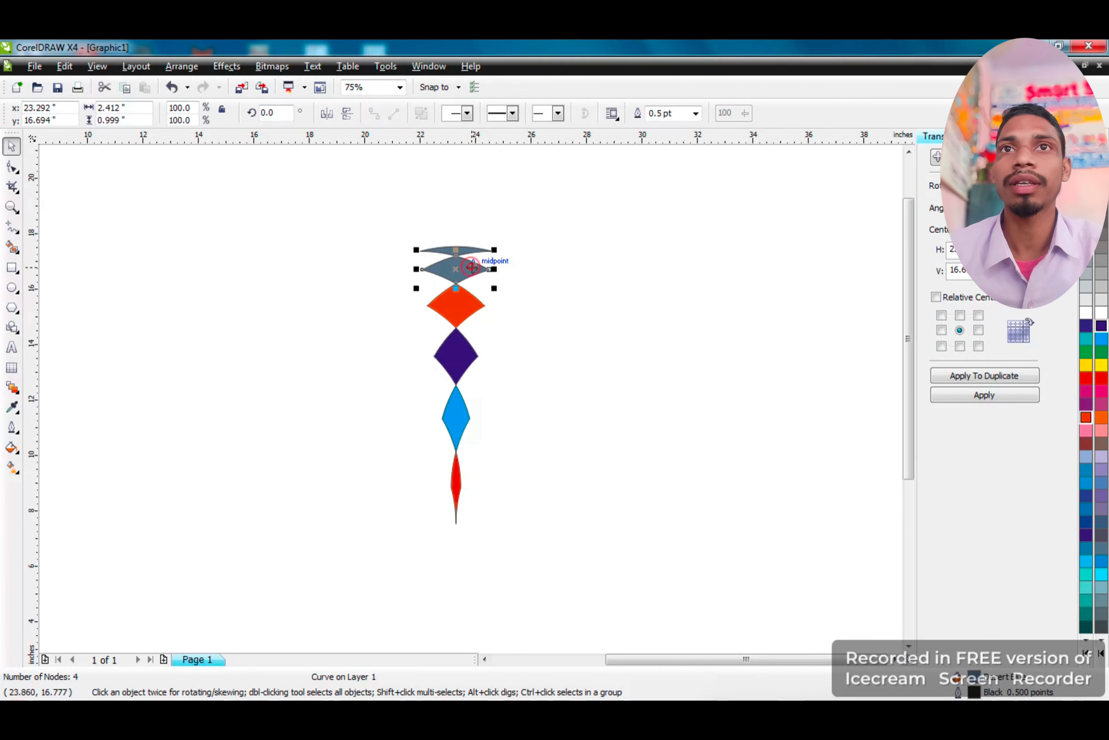
click(1087, 351)
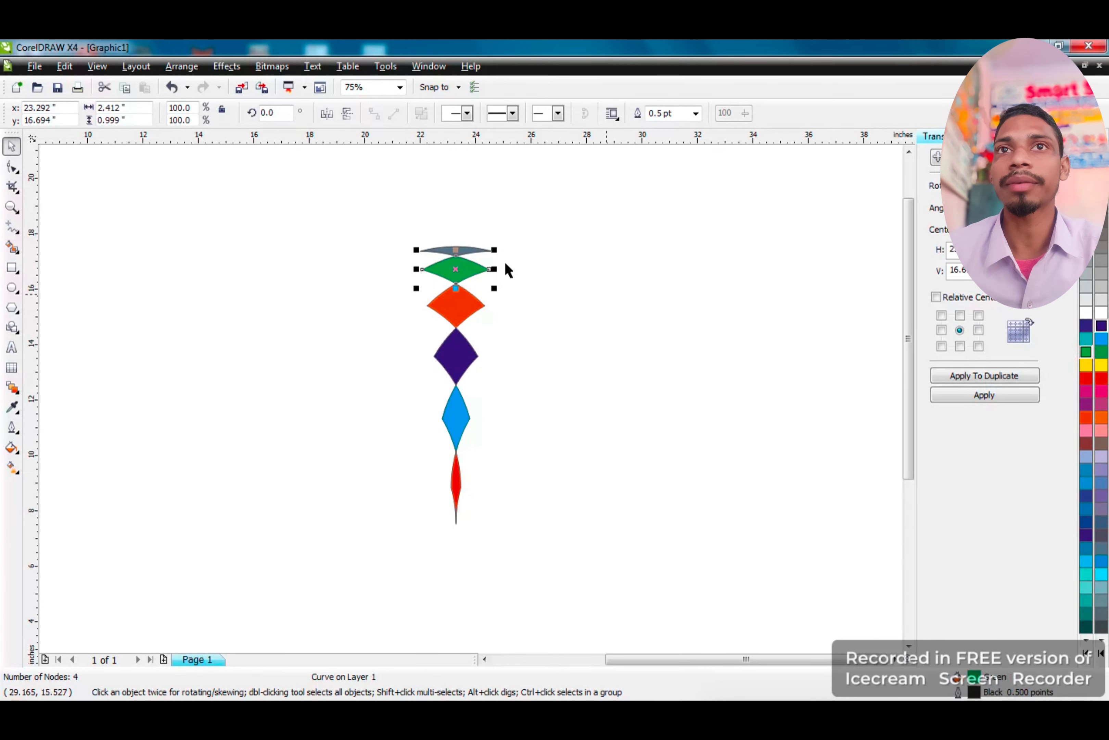
click(439, 253)
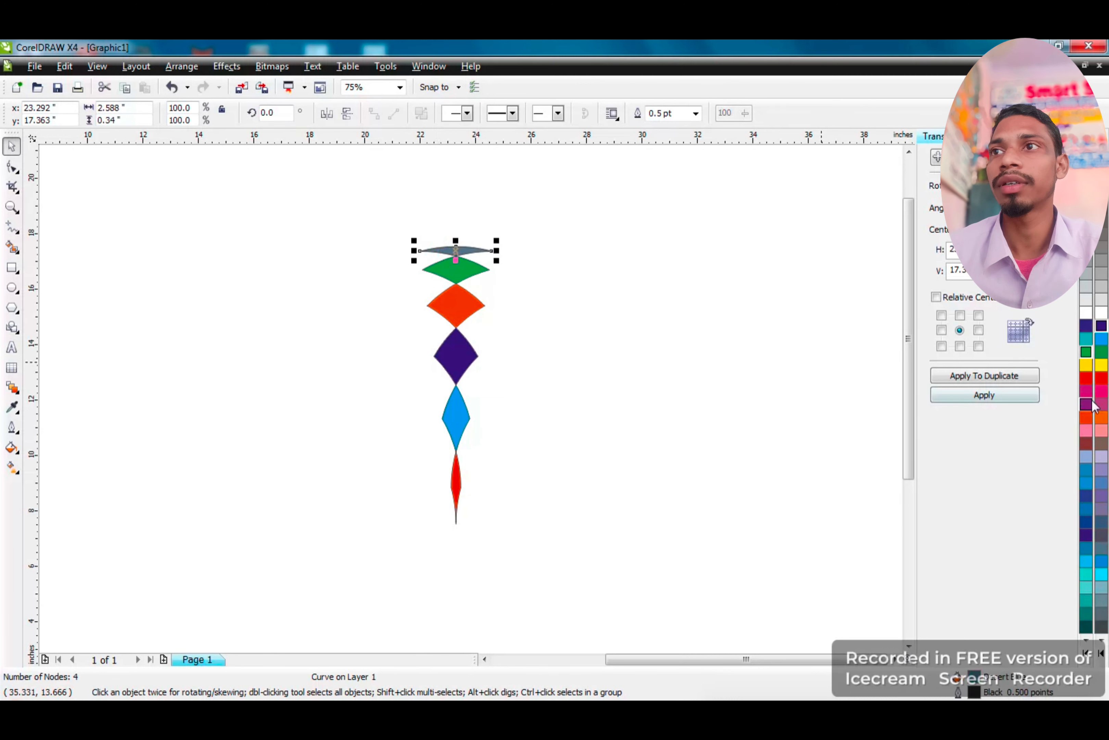
click(1101, 392)
Select all six coloured pieces of the straight column and apply a Conical transparency to them
drag(317, 198, 566, 549)
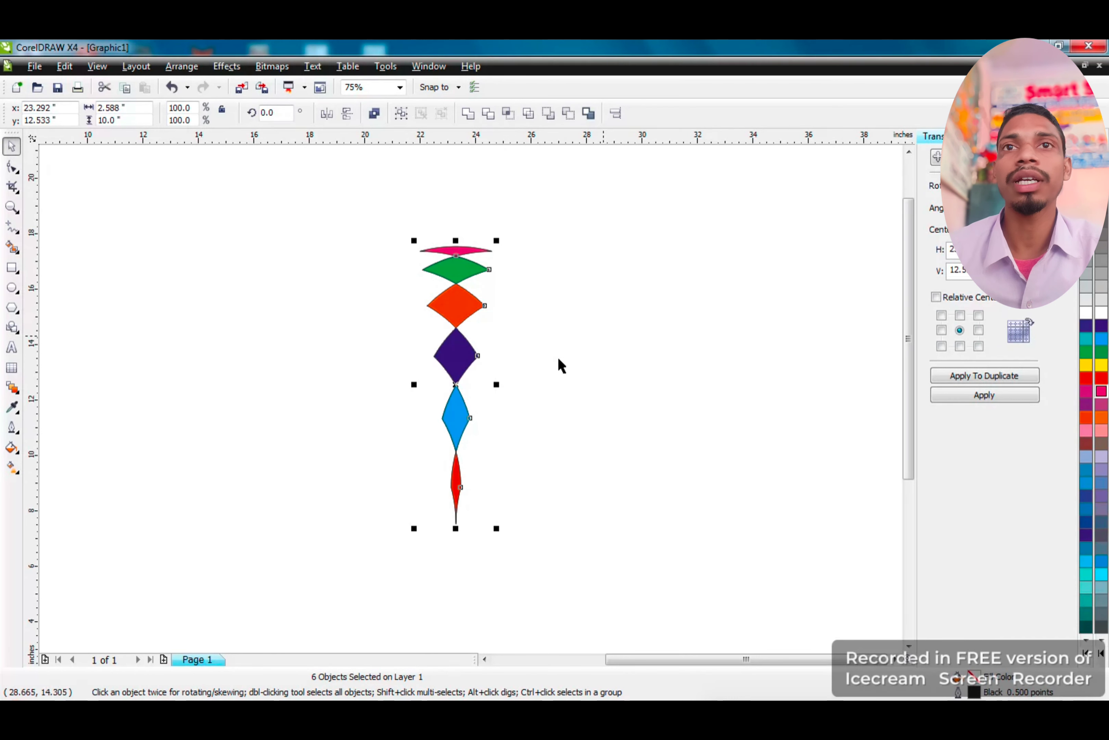
click(241, 362)
drag(356, 201, 514, 532)
click(12, 387)
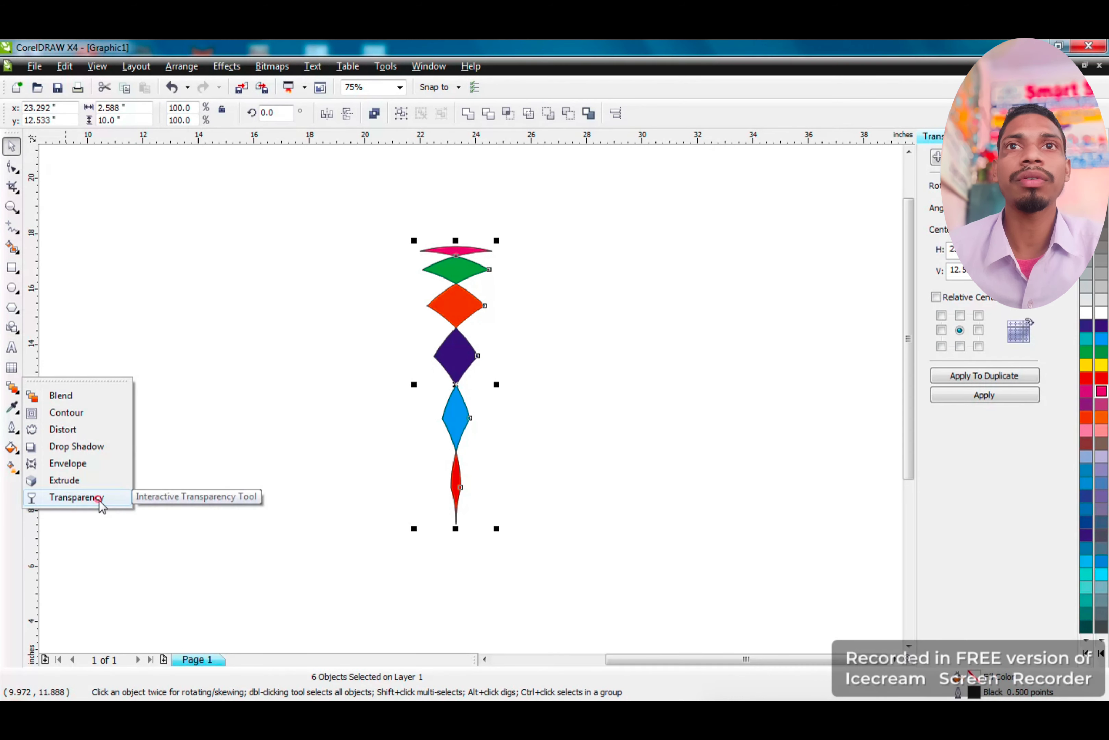
click(100, 499)
click(68, 114)
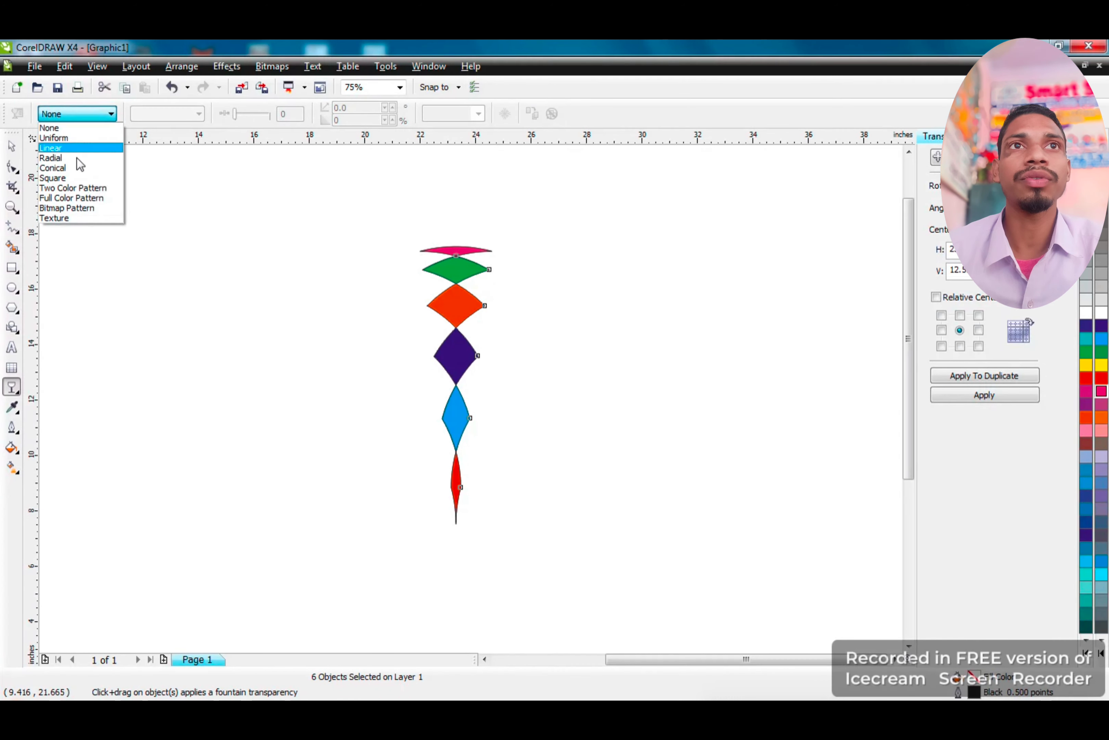
click(76, 164)
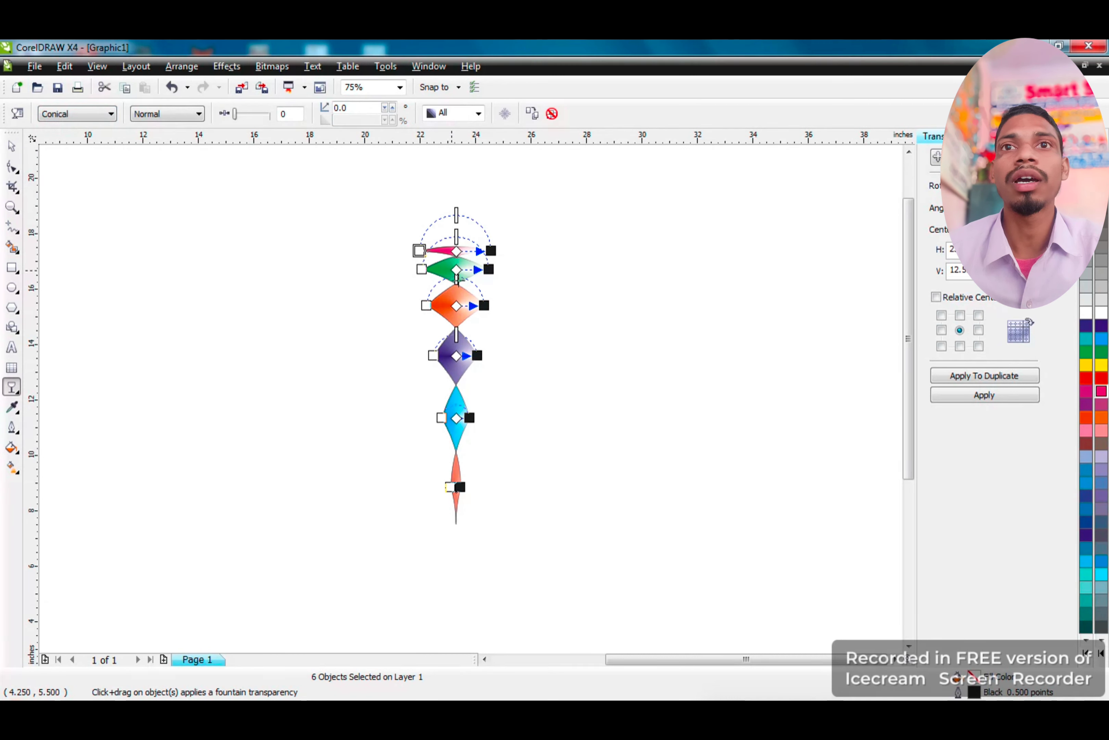
click(527, 320)
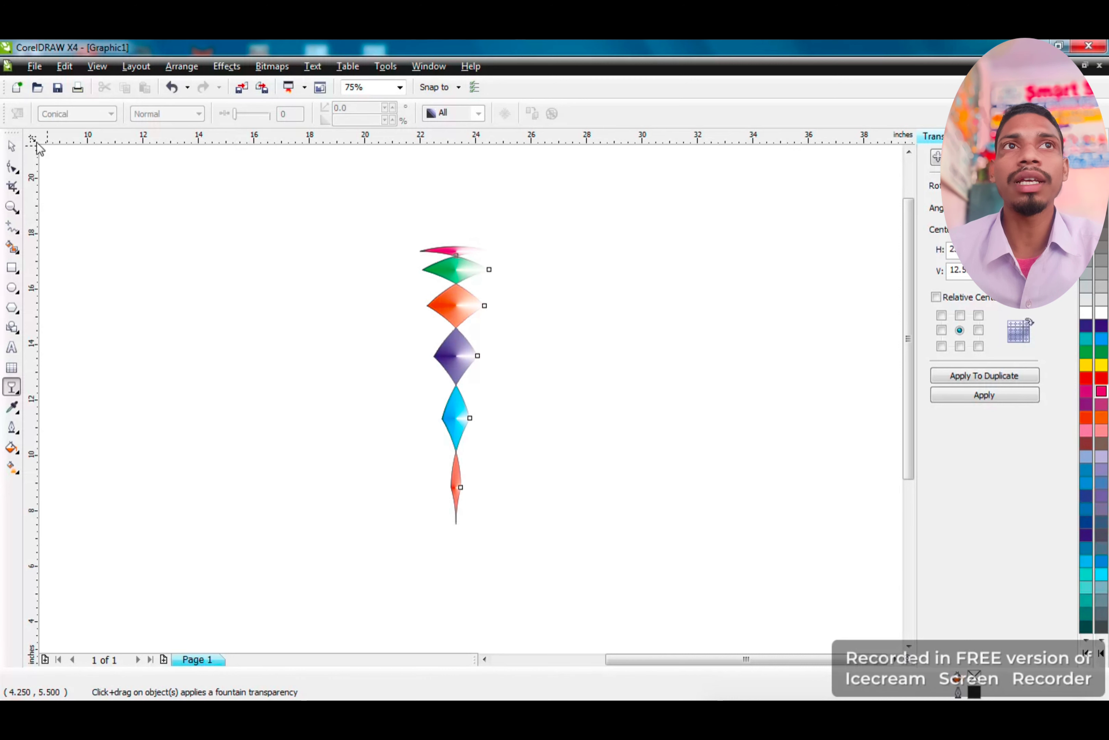
Reselect the six transparent pieces of the straight column and group them
click(12, 145)
drag(359, 218, 558, 552)
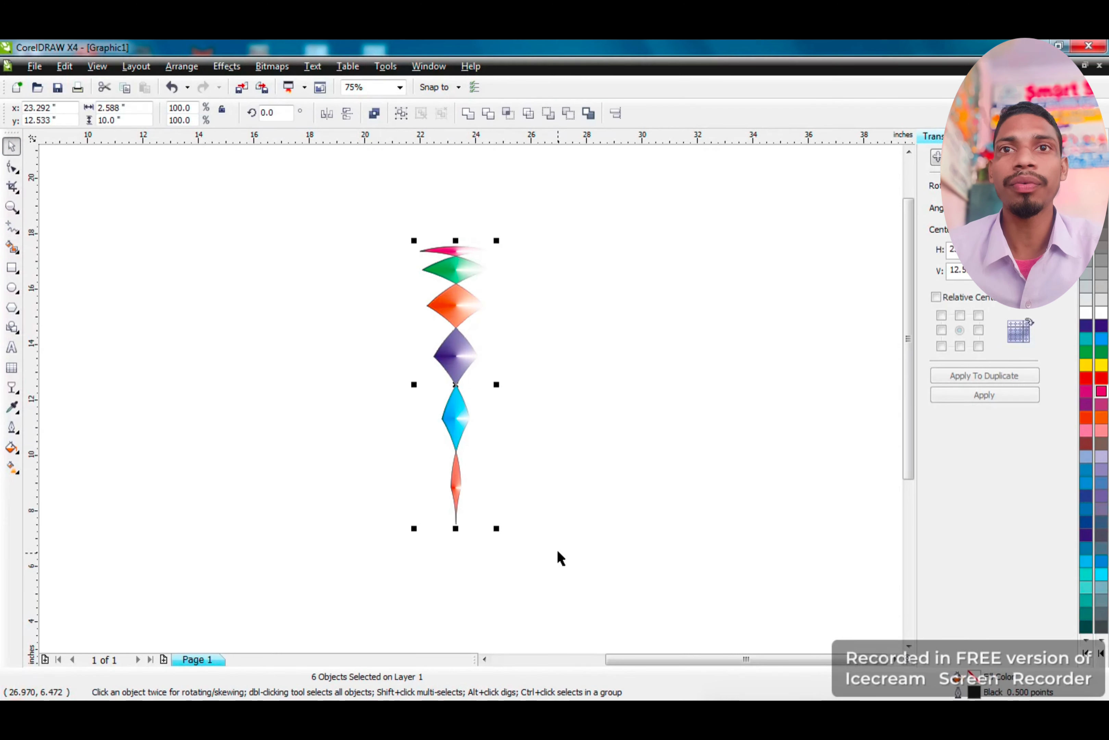
key(ctrl+g)
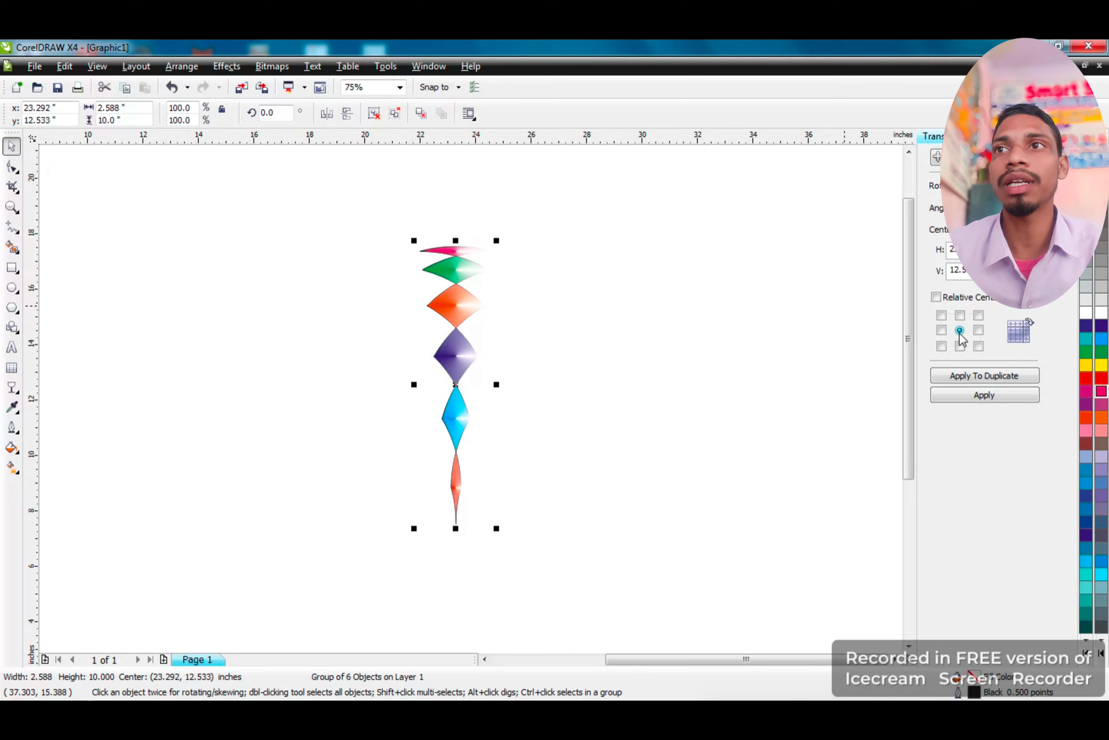
Rotate duplicates of the grouped column about its bottom centre in 15-degree clockwise increments until they complete a full circle
click(960, 346)
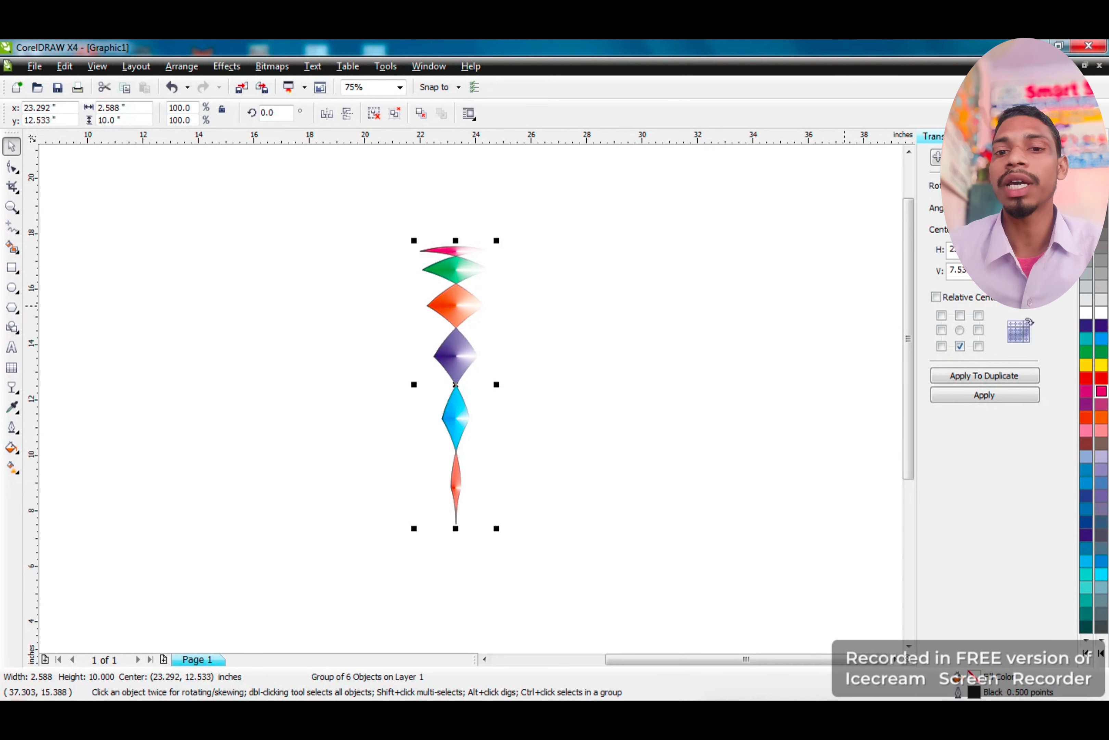
click(976, 377)
click(976, 377)
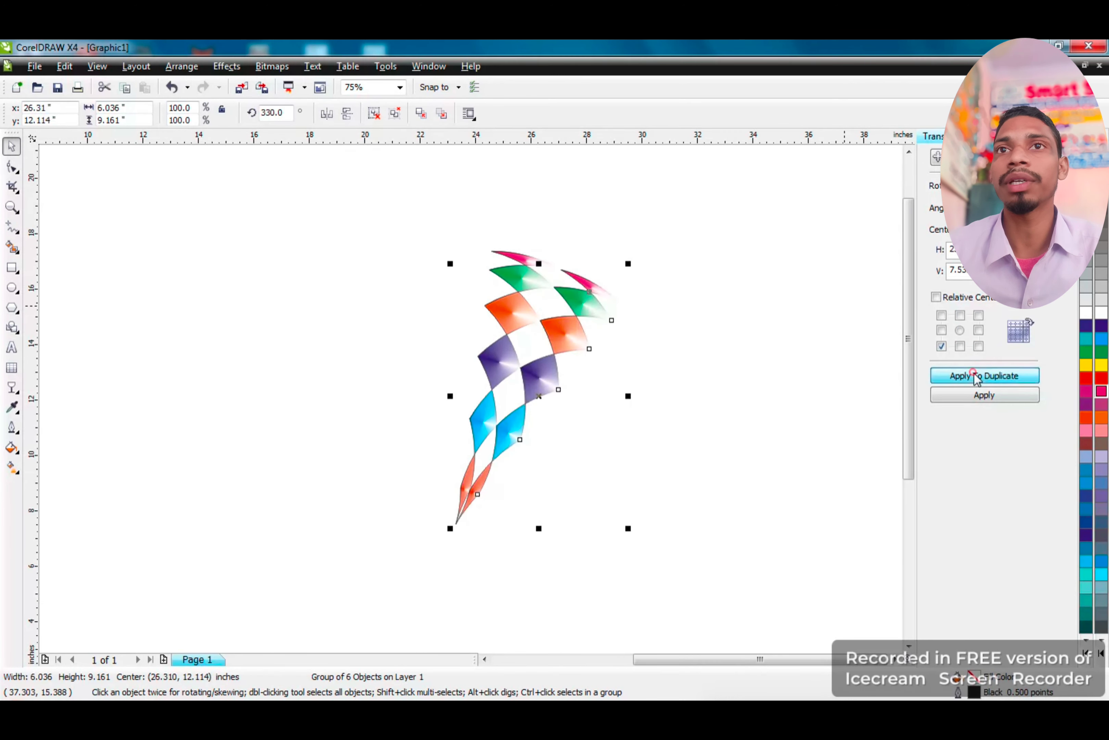
click(977, 377)
click(976, 377)
click(976, 377)
click(976, 377)
click(977, 377)
click(976, 377)
click(977, 377)
click(976, 377)
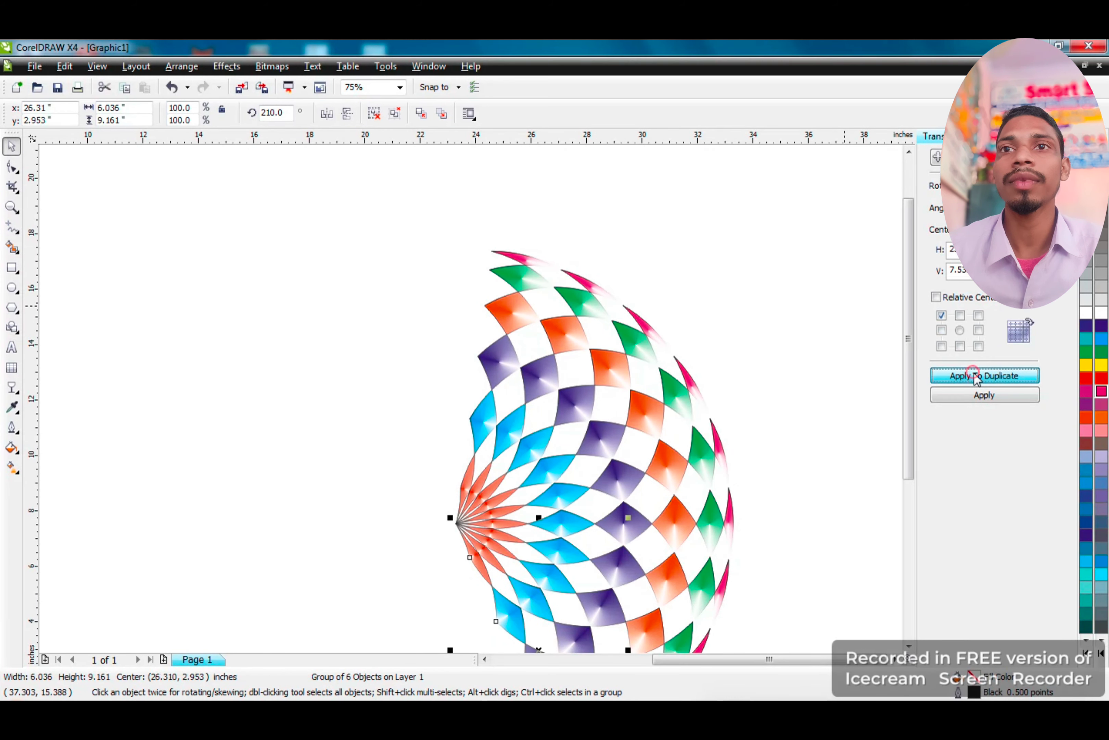
click(976, 377)
click(976, 377)
click(976, 377)
click(976, 377)
click(976, 377)
click(976, 377)
click(976, 377)
click(976, 377)
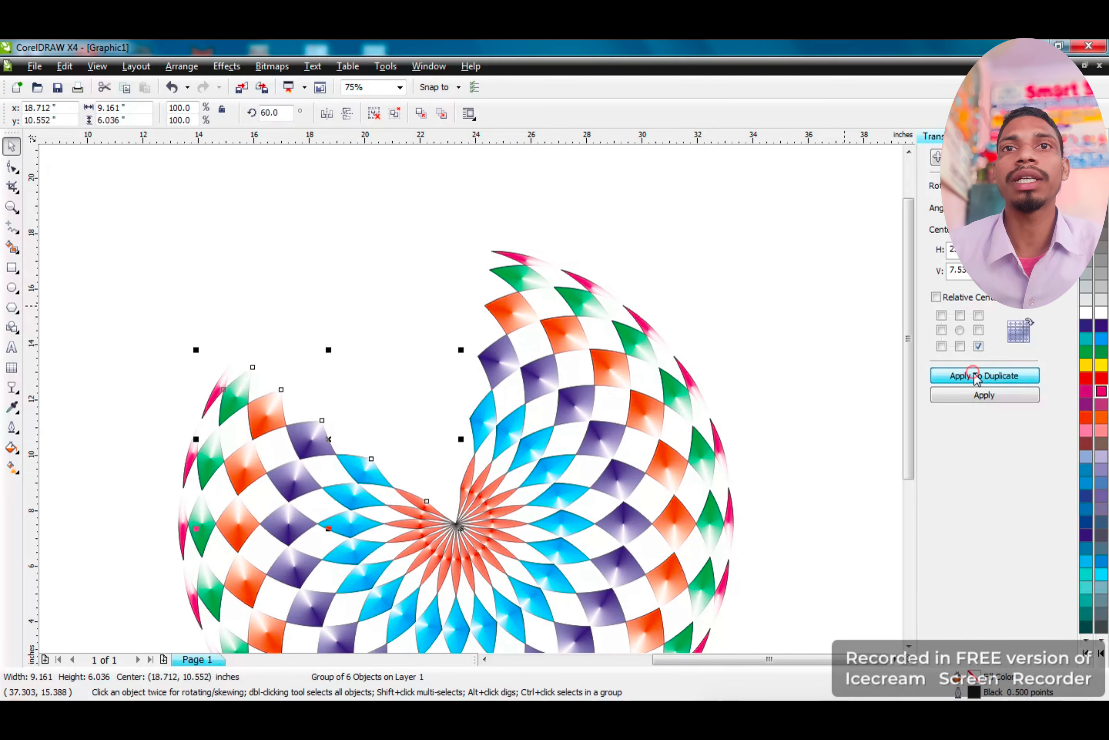
click(977, 377)
click(976, 377)
click(976, 377)
click(976, 377)
click(976, 377)
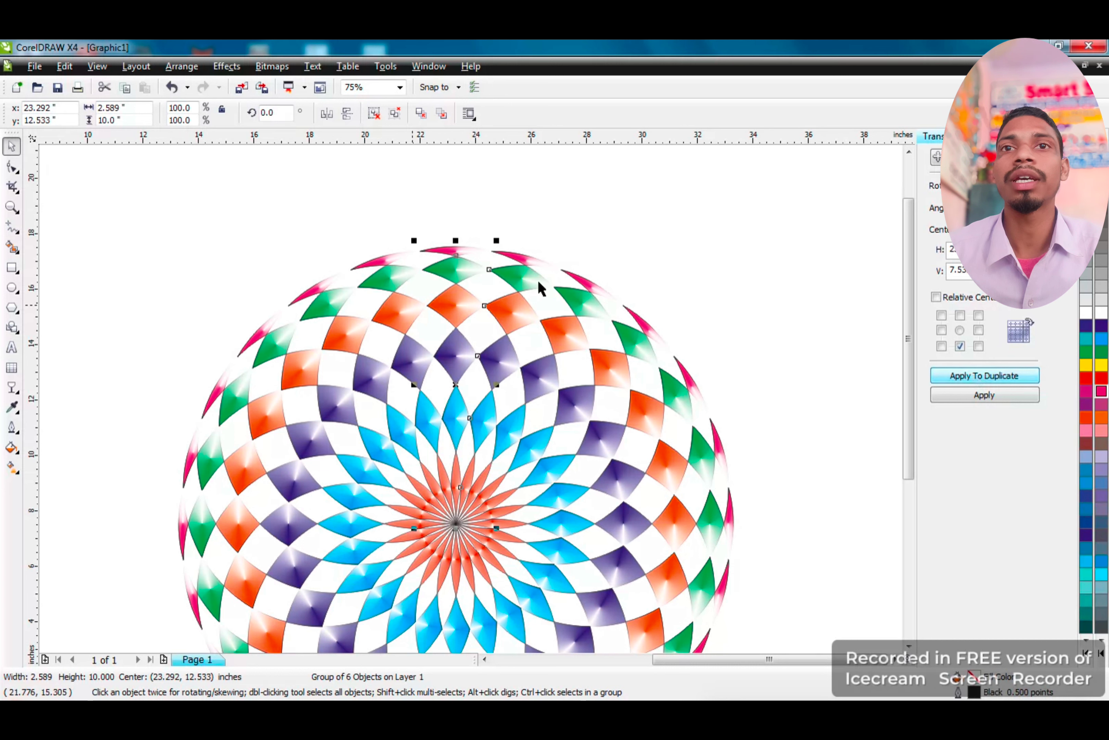
Select the six shapes of the curved column, move them slightly down and to the right, and deselect them
key(F4)
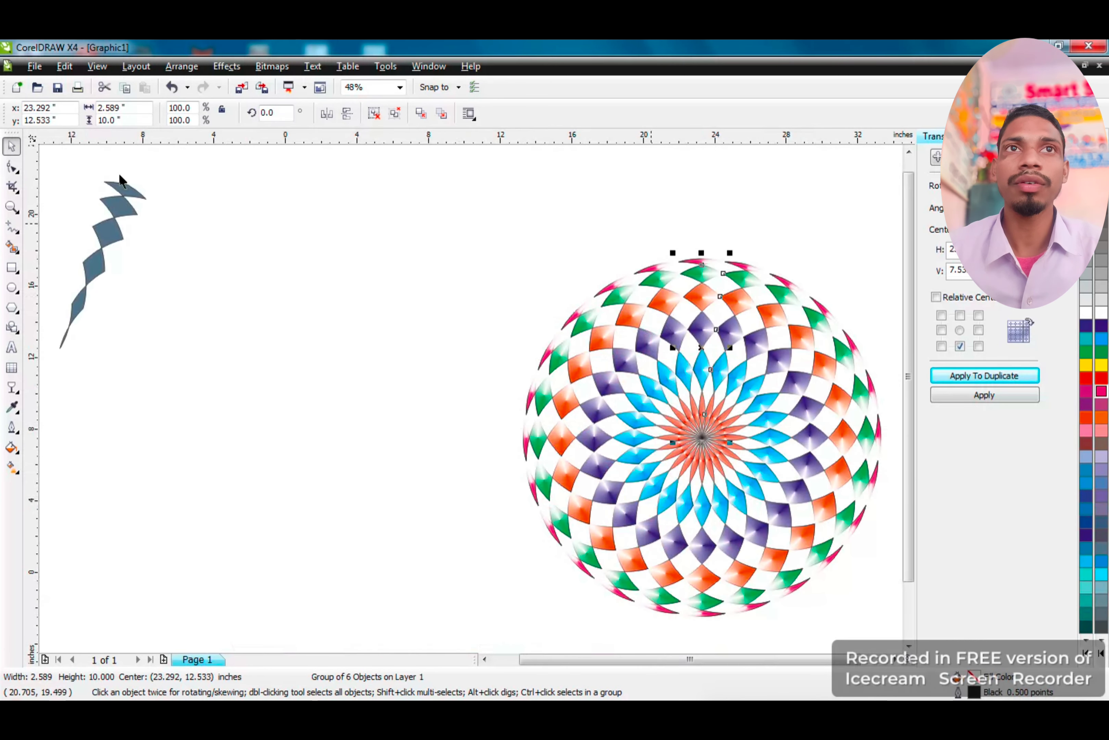
drag(48, 162, 162, 342)
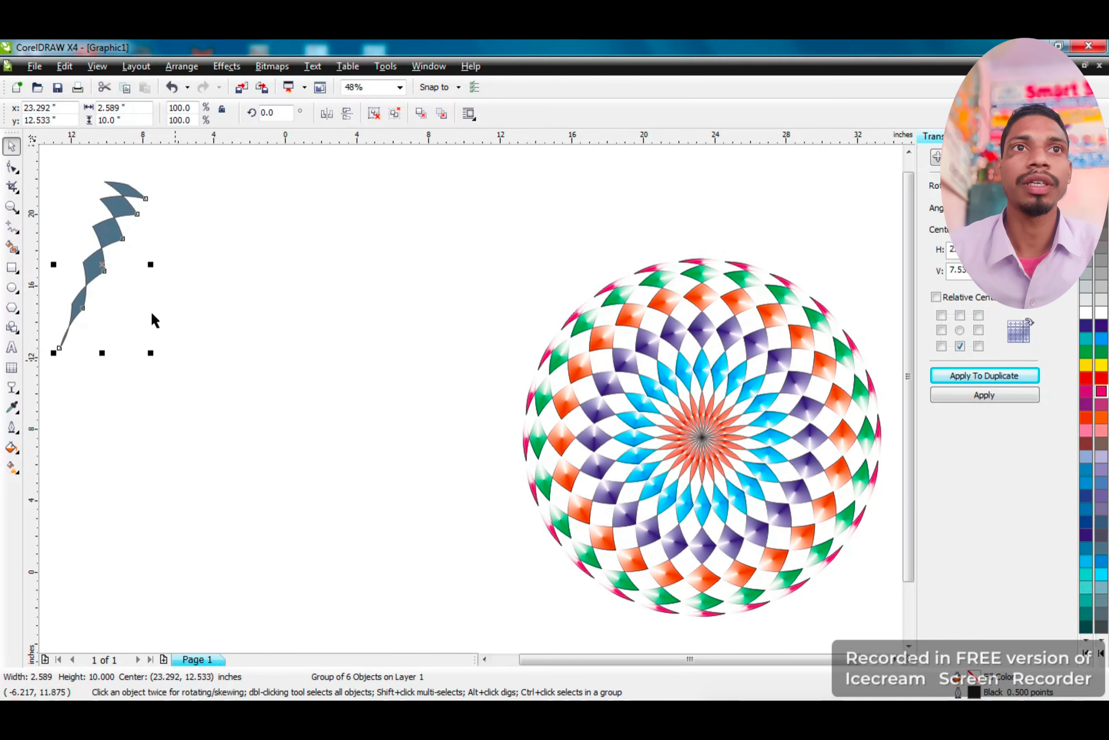
drag(90, 258, 146, 326)
click(314, 336)
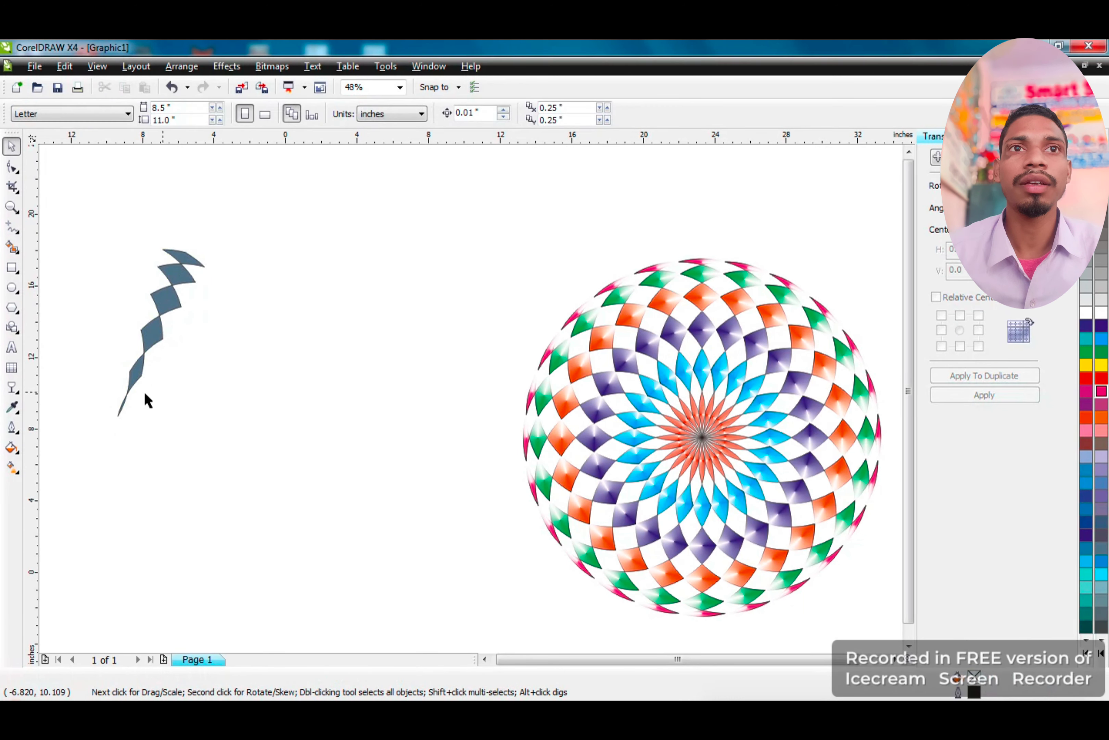
Fill the three lowest pieces of the curved column red, dark violet and light blue, in that order from the bottom up
click(122, 405)
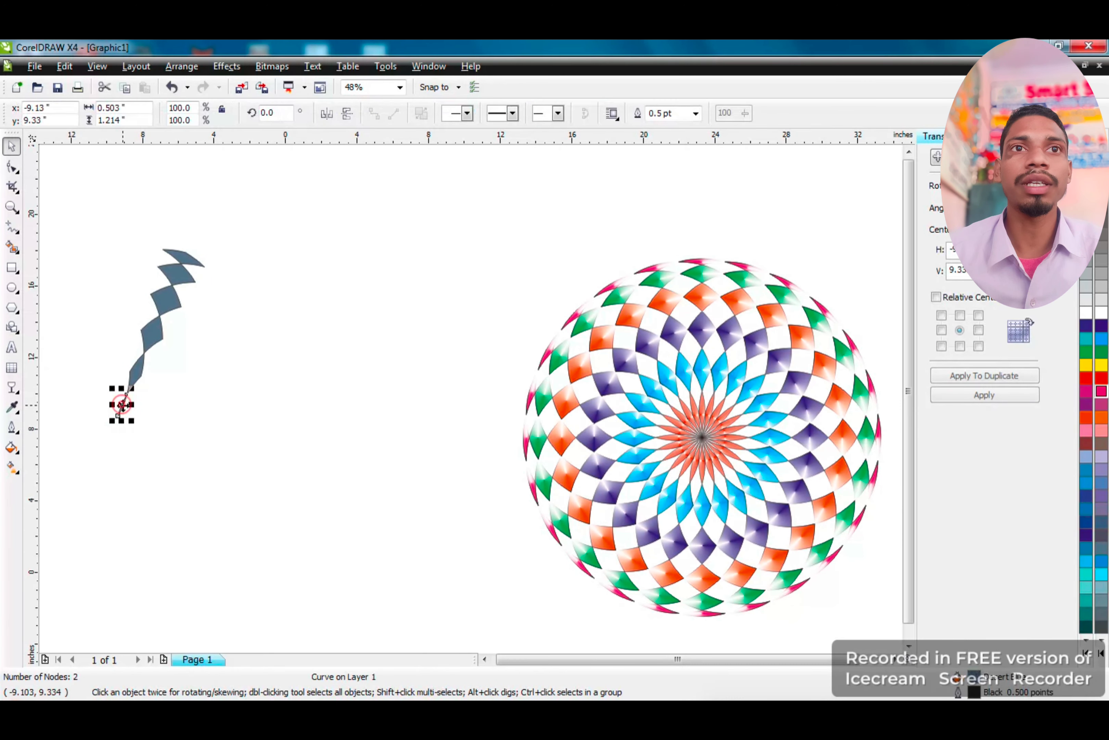
click(1085, 380)
click(142, 369)
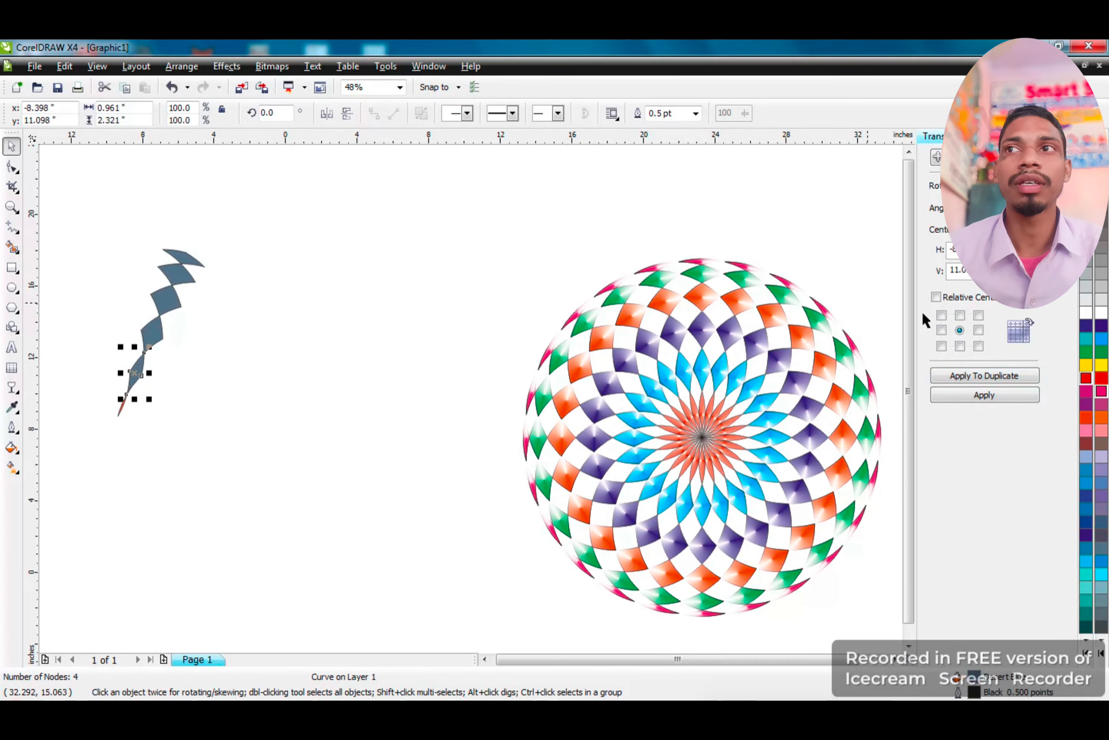
click(1102, 328)
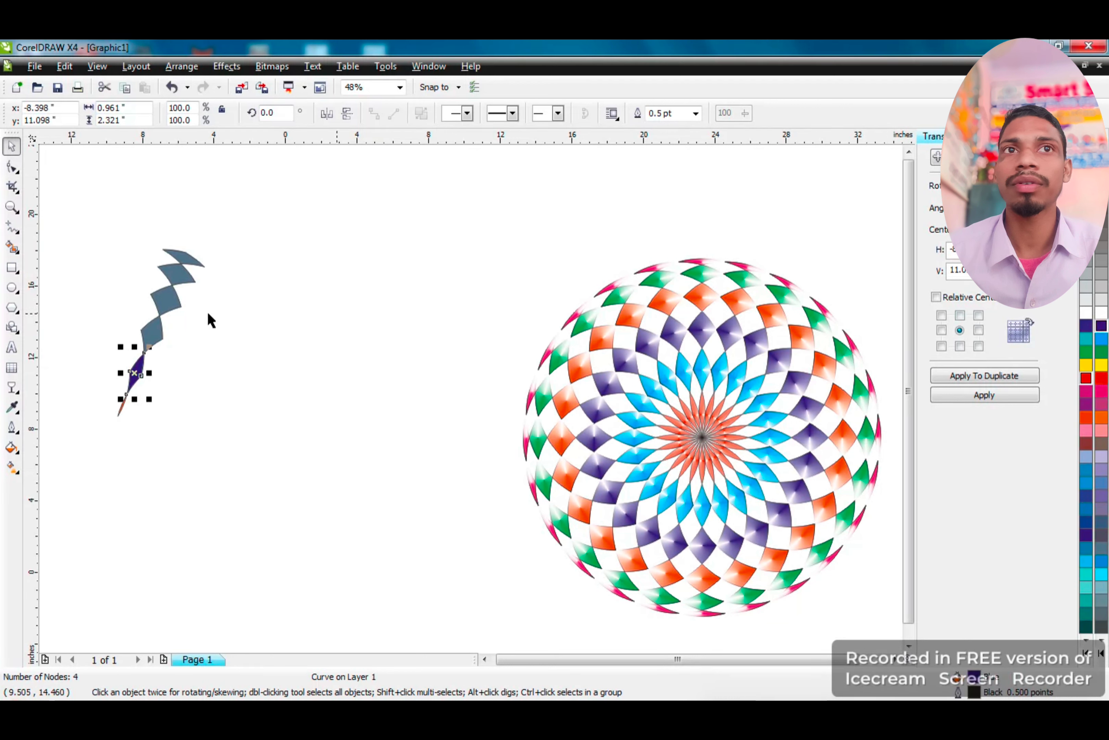
click(154, 331)
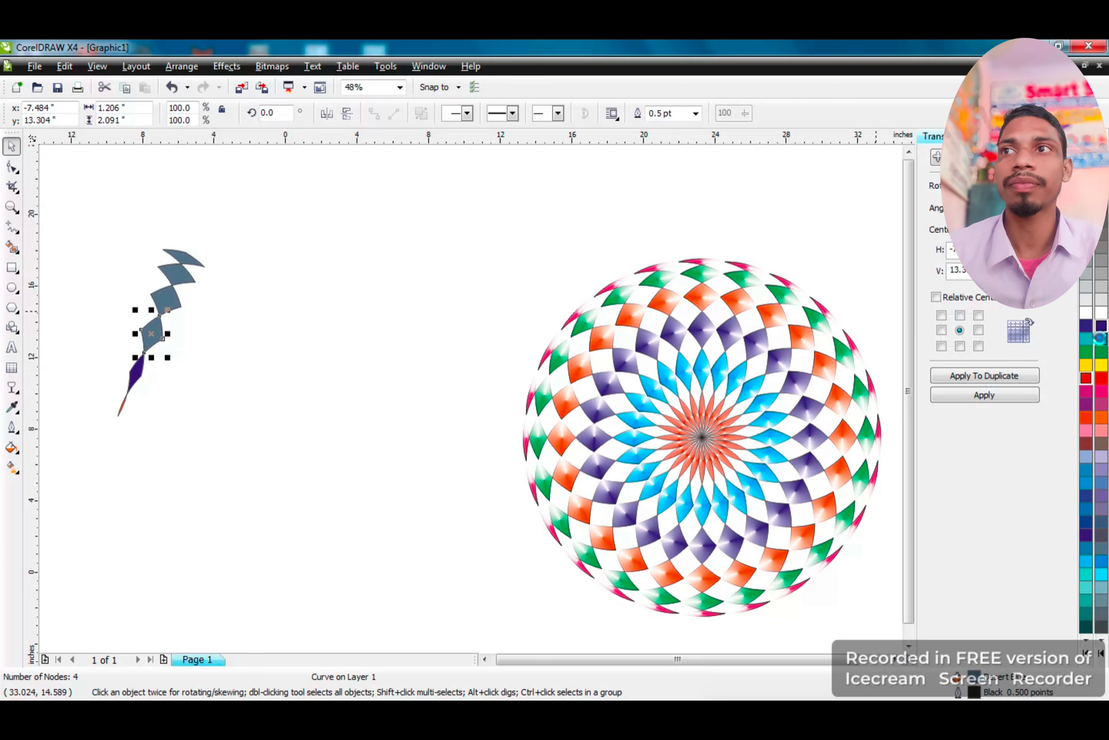
click(1101, 339)
Fill the three upper pieces of the curved column yellow, light blue and green, in that order from the bottom up
click(175, 304)
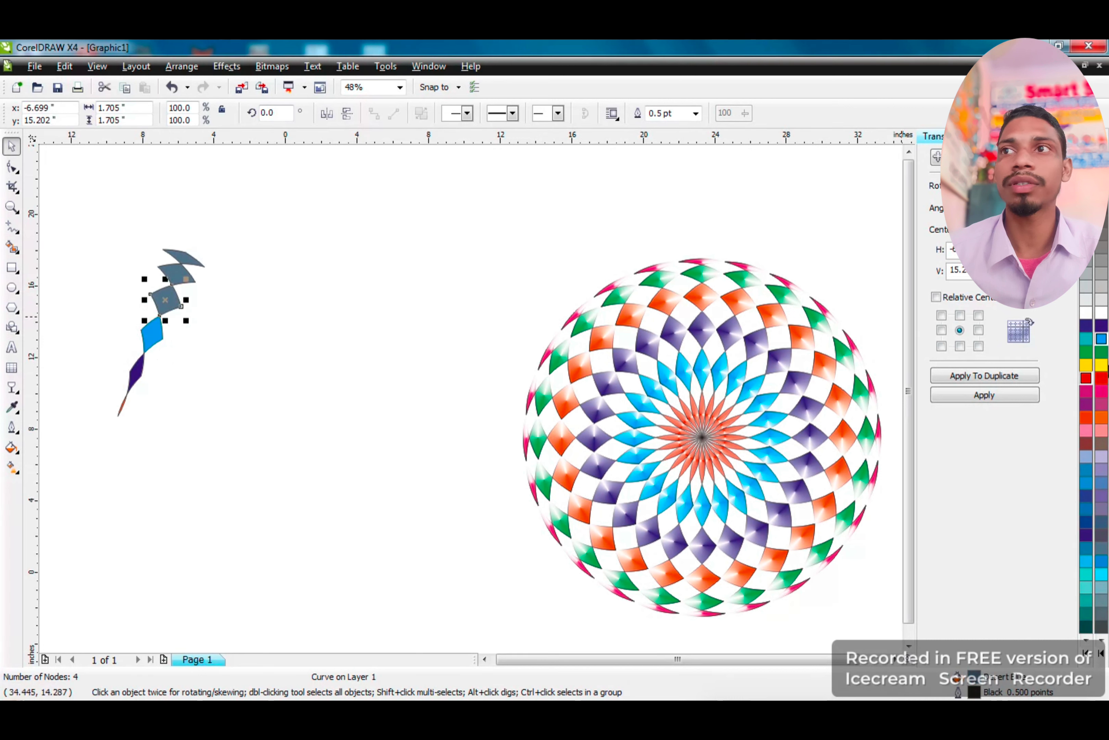
click(1102, 365)
click(173, 274)
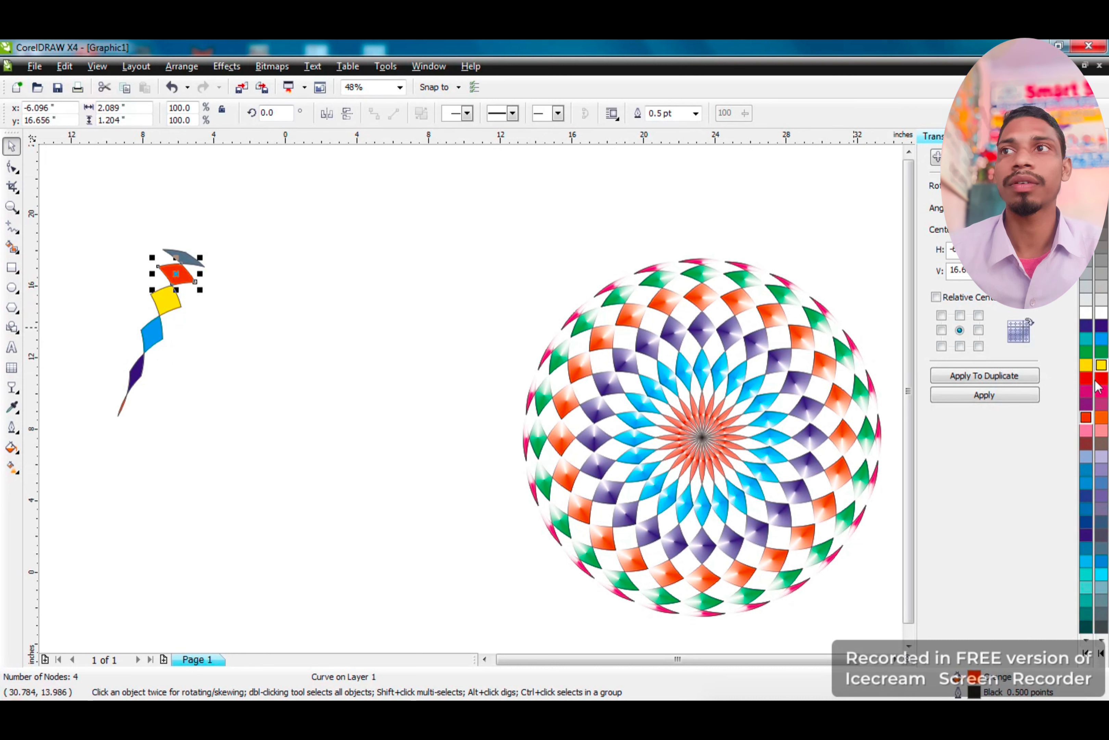
click(1101, 338)
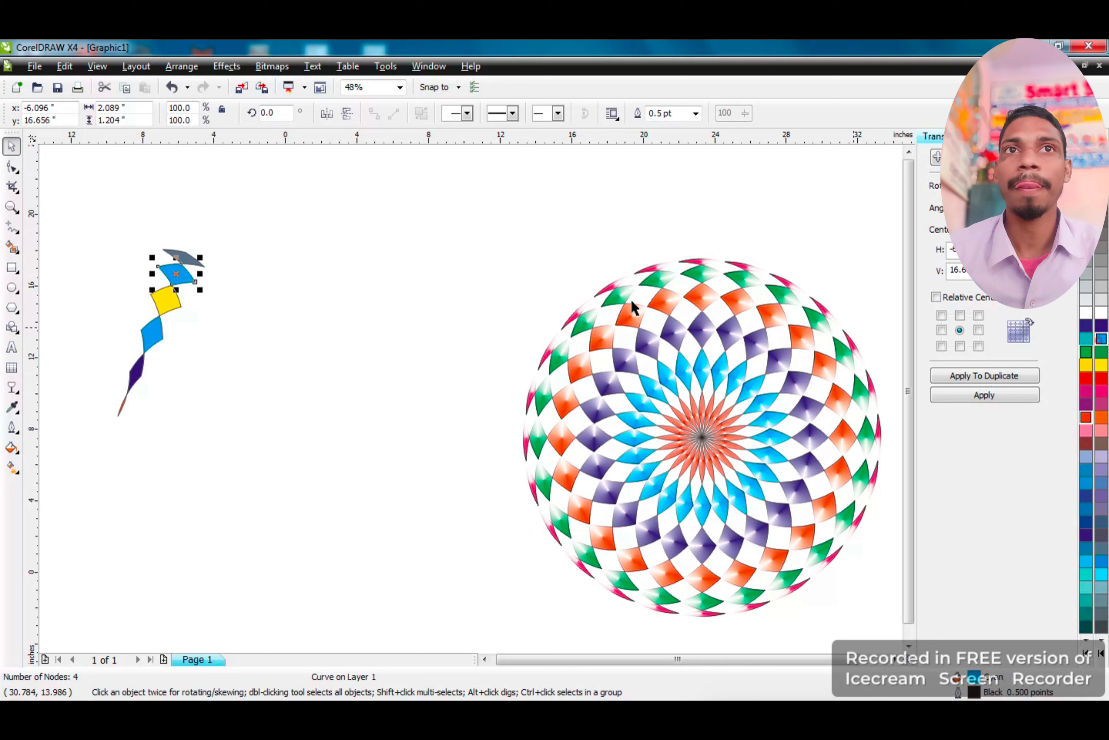
click(179, 253)
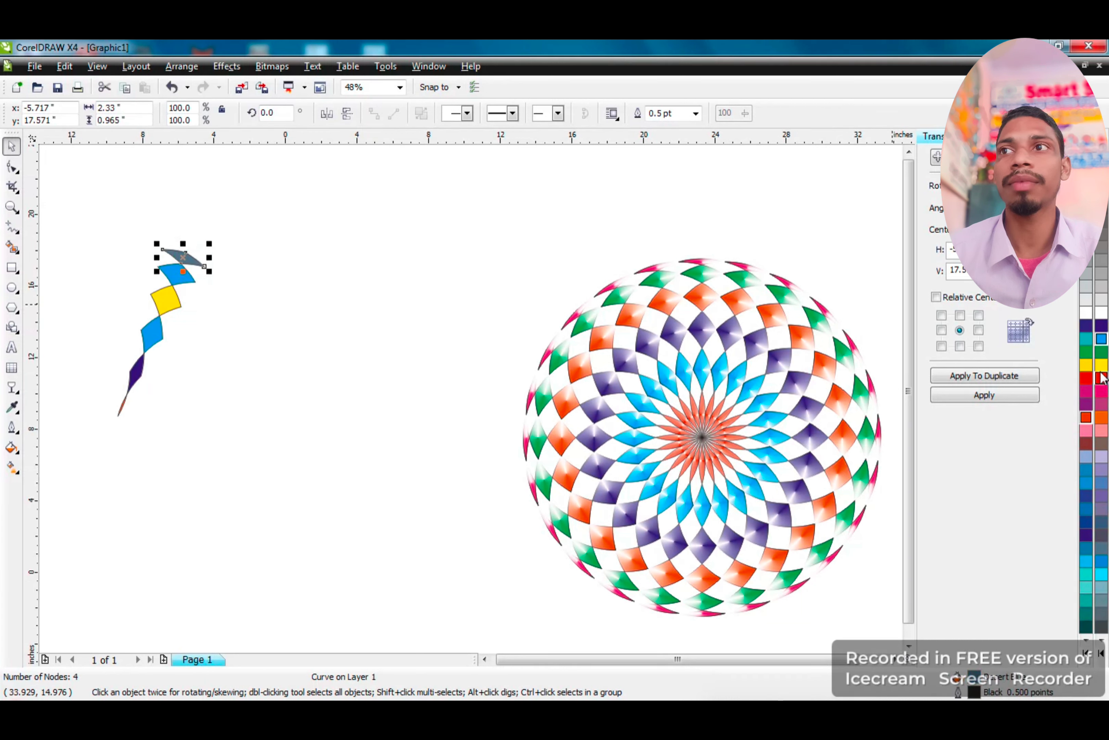
click(1086, 352)
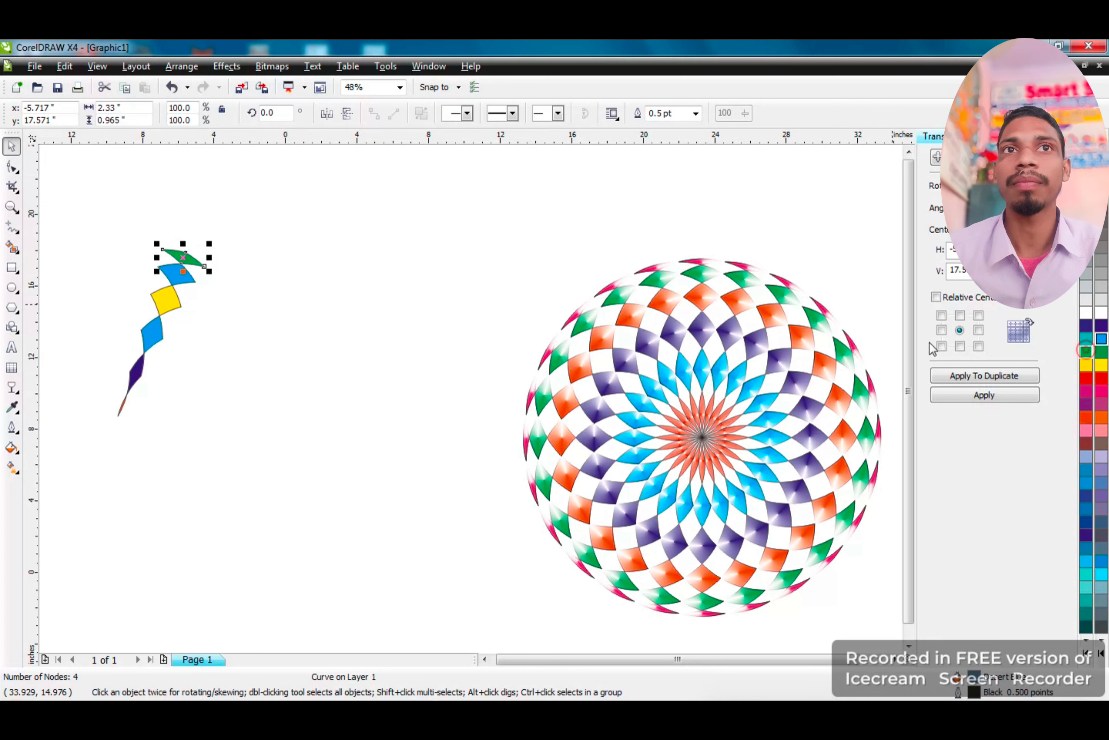
Recolour the light blue piece directly above the dark violet one orange and apply conical transparency to all six pieces of the curved column
click(159, 334)
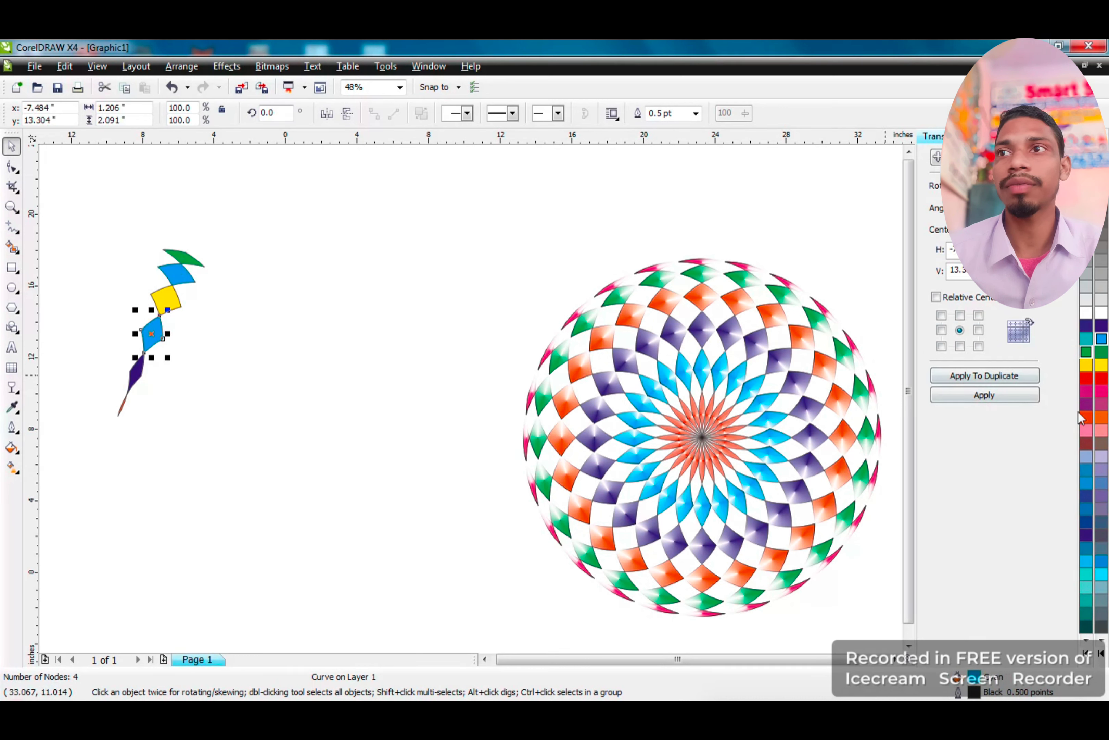
click(1086, 419)
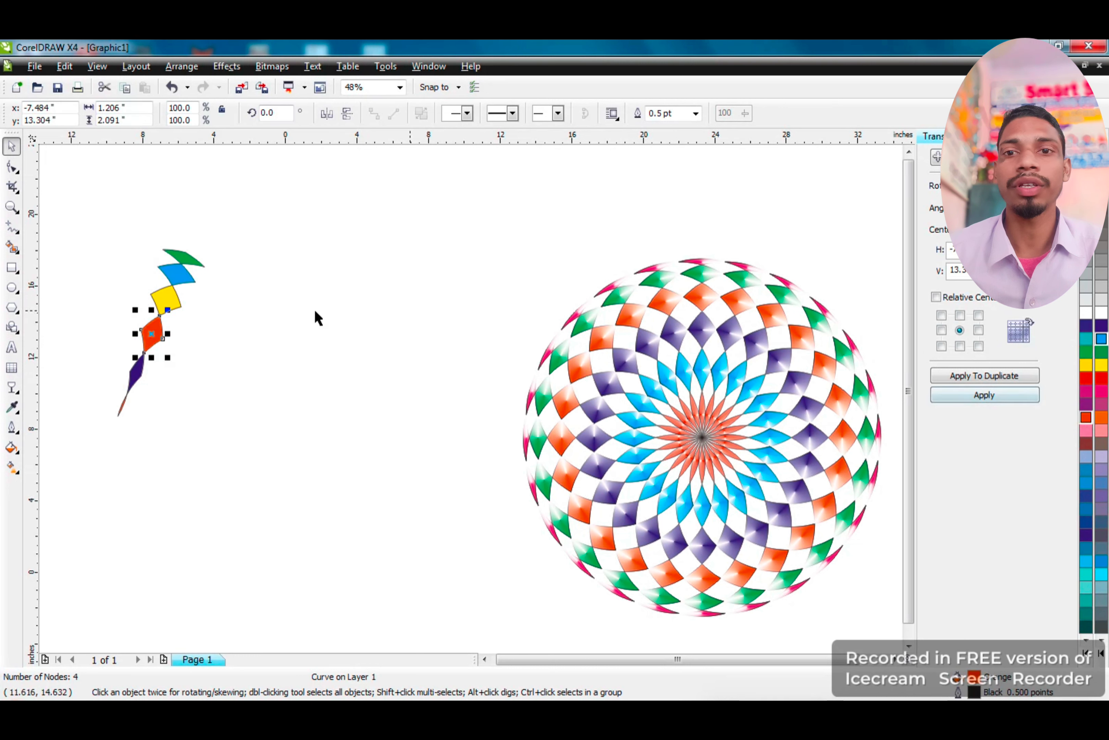
drag(72, 217, 258, 448)
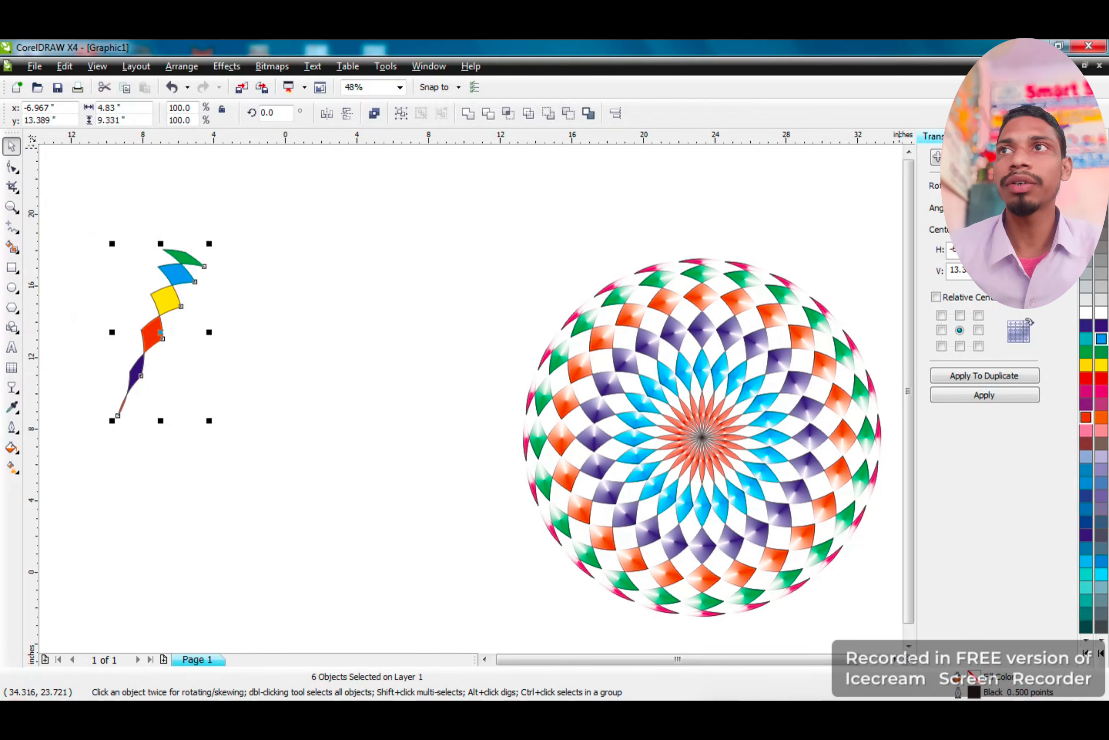
click(13, 387)
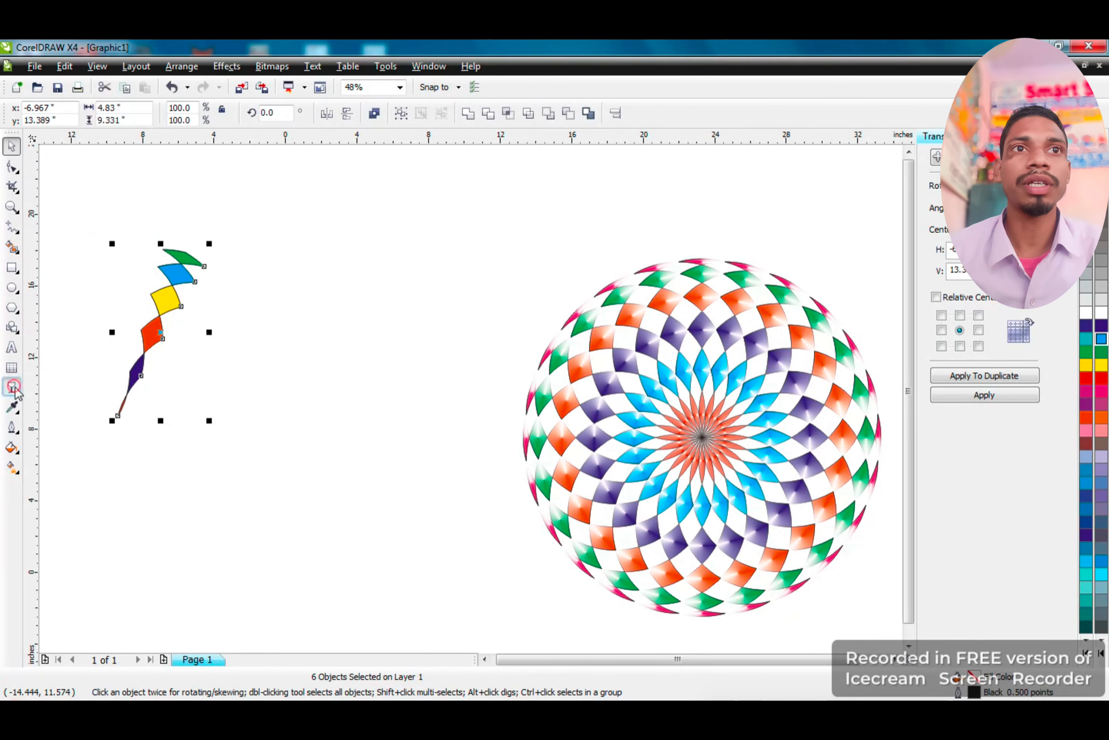
click(50, 114)
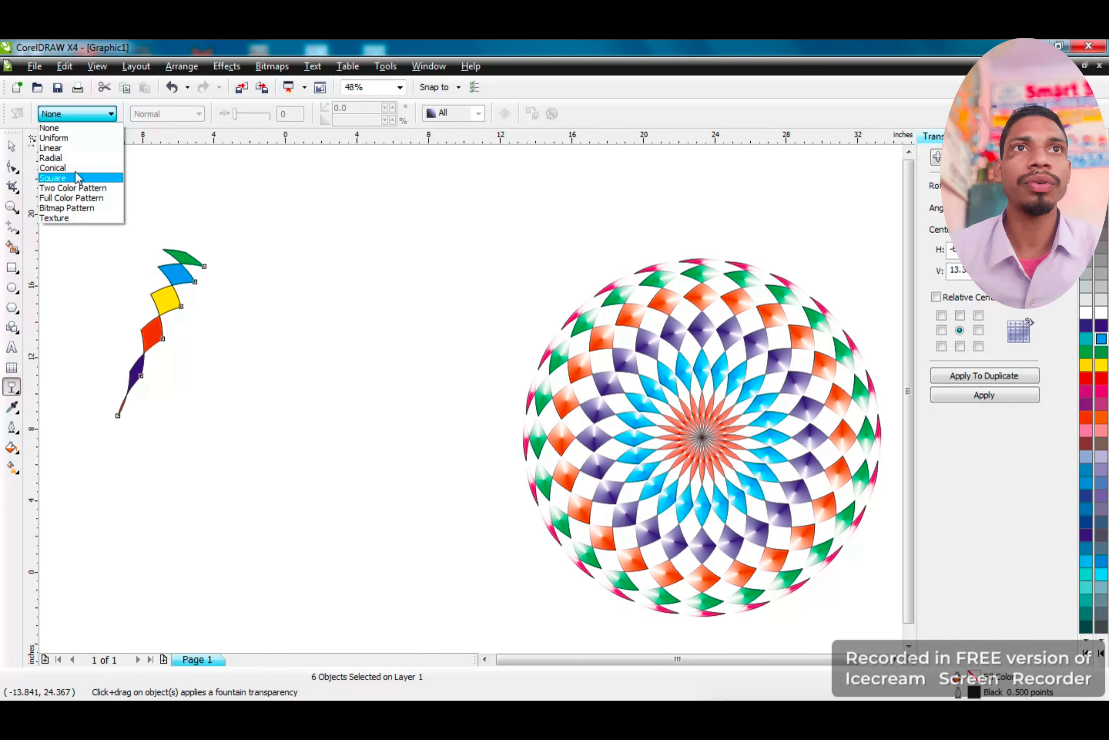
click(75, 168)
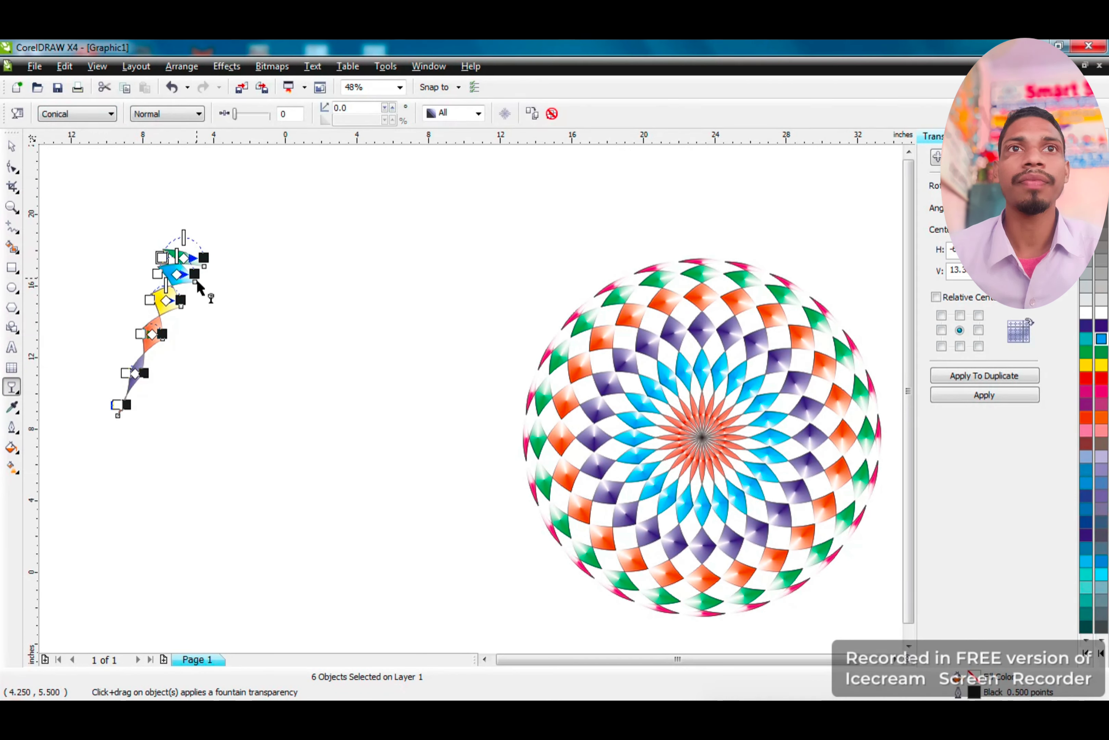
Turn the direction of the conical transparencies on the curved column's pieces, working from the green piece down to the lowest one
drag(204, 258, 165, 275)
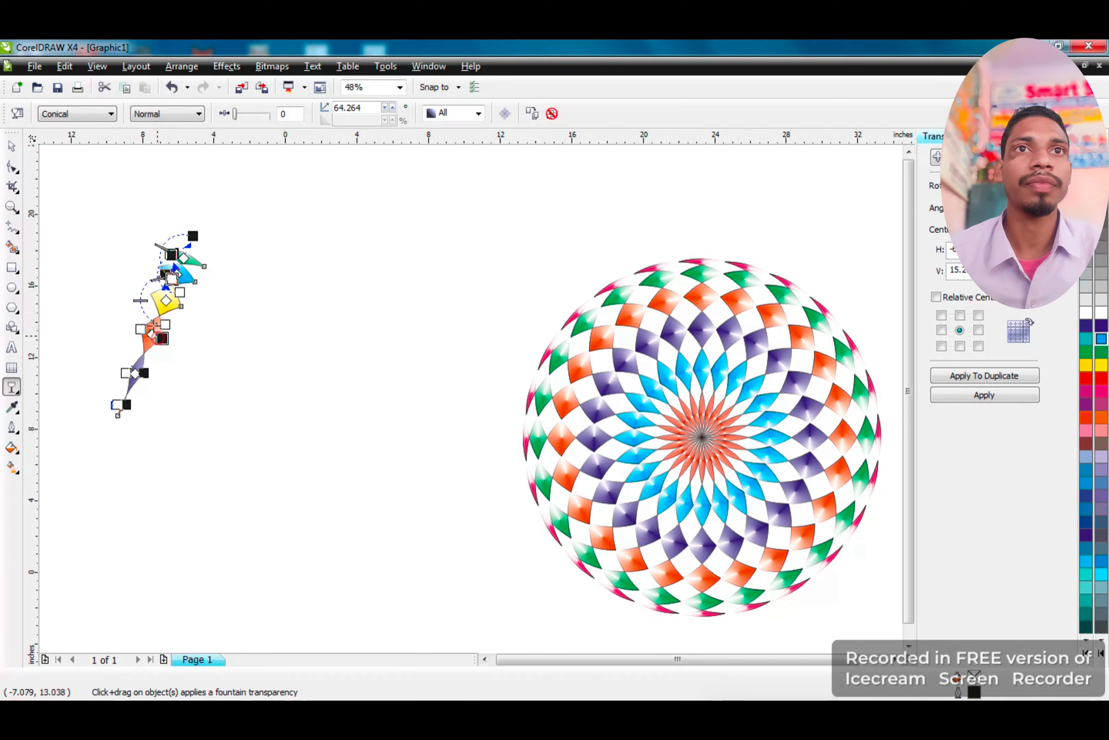
click(159, 338)
drag(163, 336, 131, 351)
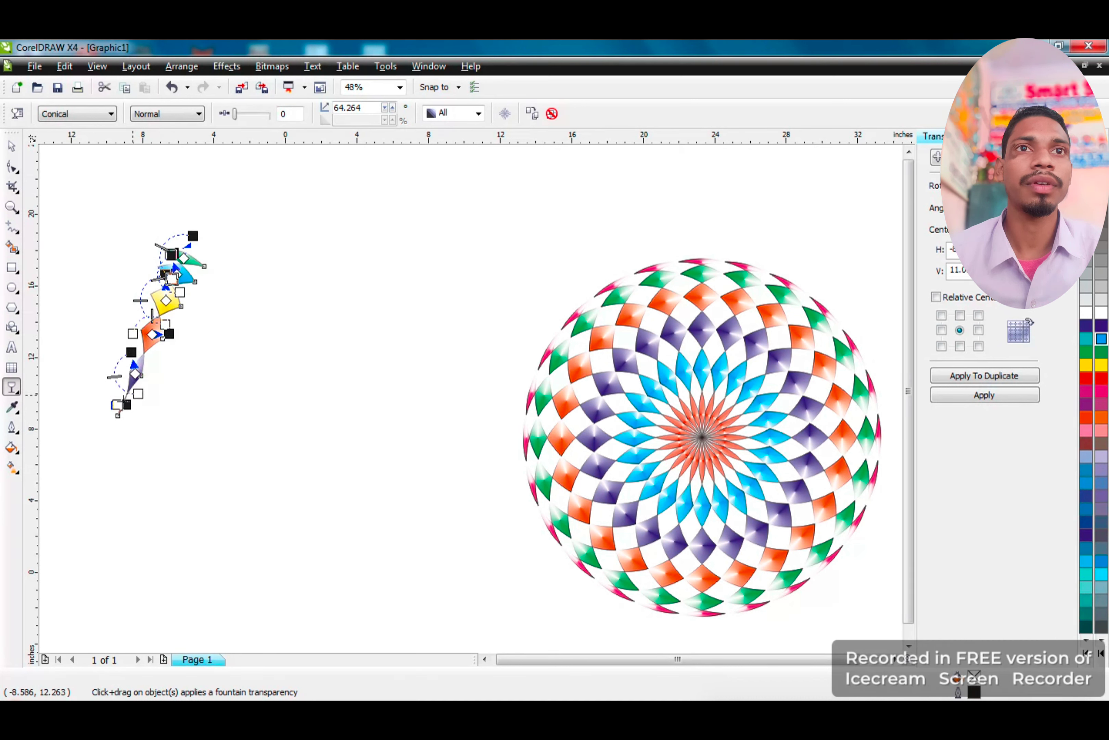
drag(127, 404, 113, 390)
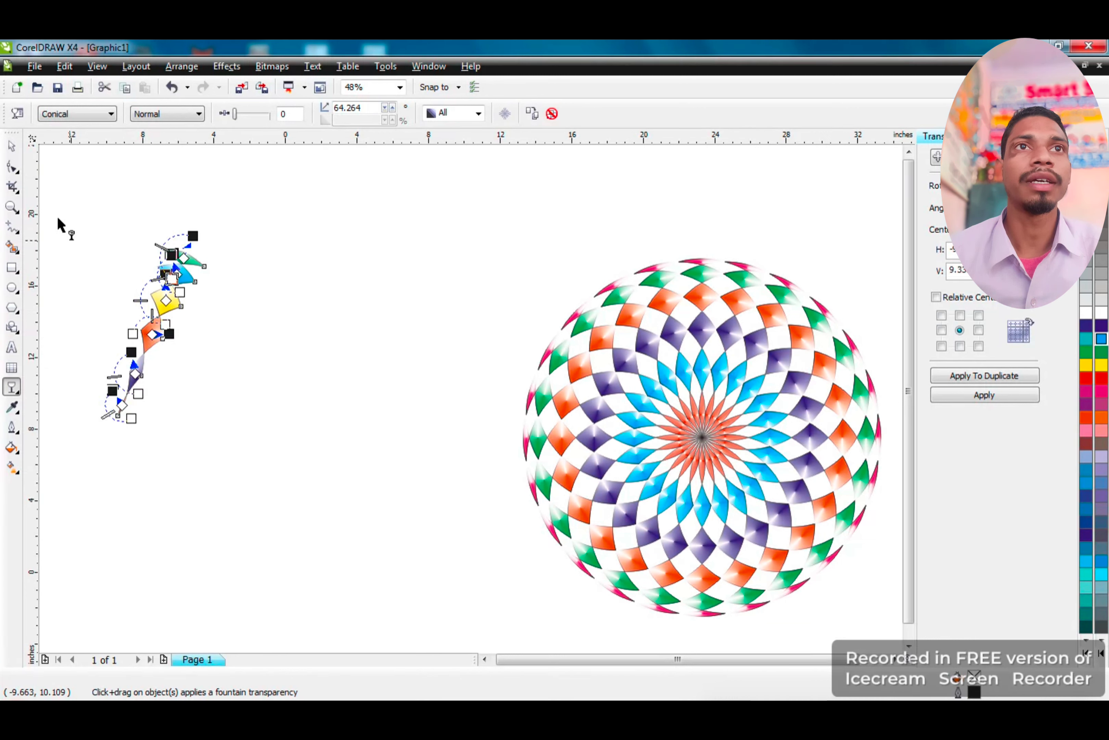
Group the six pieces of the curved column and move the group slightly to the right
click(12, 147)
drag(57, 181, 286, 396)
key(ctrl+g)
drag(168, 347, 184, 345)
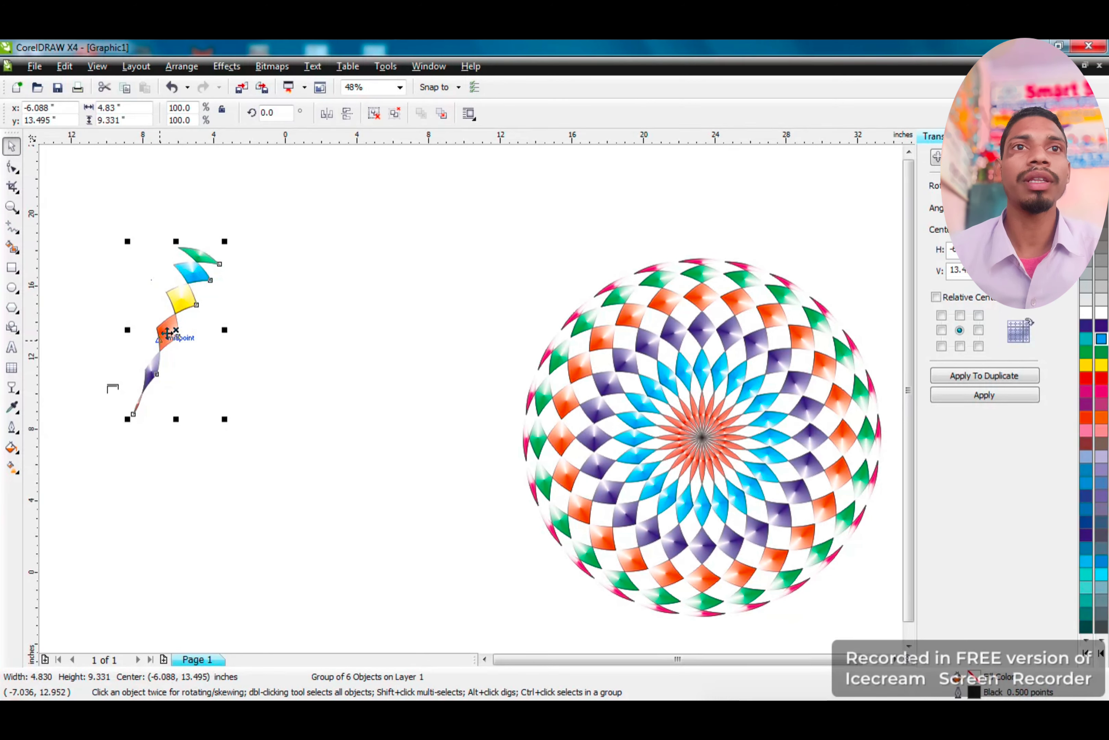
Rotate duplicates of the grouped curved column about its bottom-left corner in 15-degree clockwise increments until they complete a full circle, and deselect
click(941, 346)
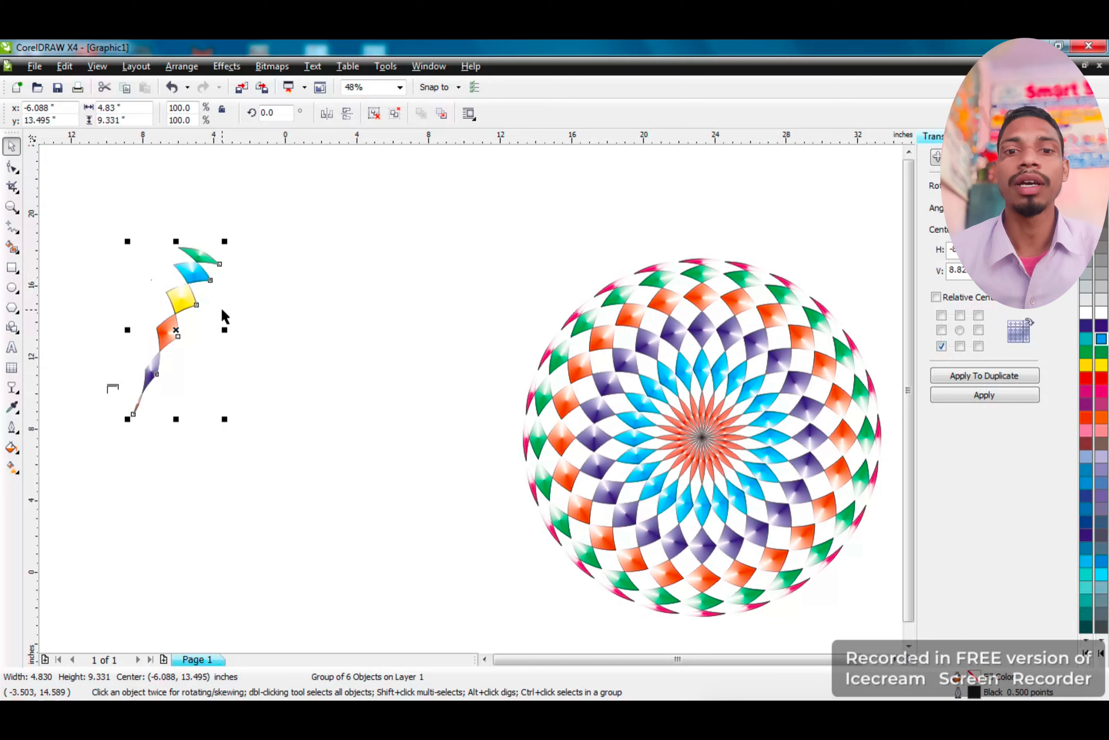
click(988, 377)
click(987, 376)
click(987, 377)
click(988, 376)
click(989, 377)
click(988, 377)
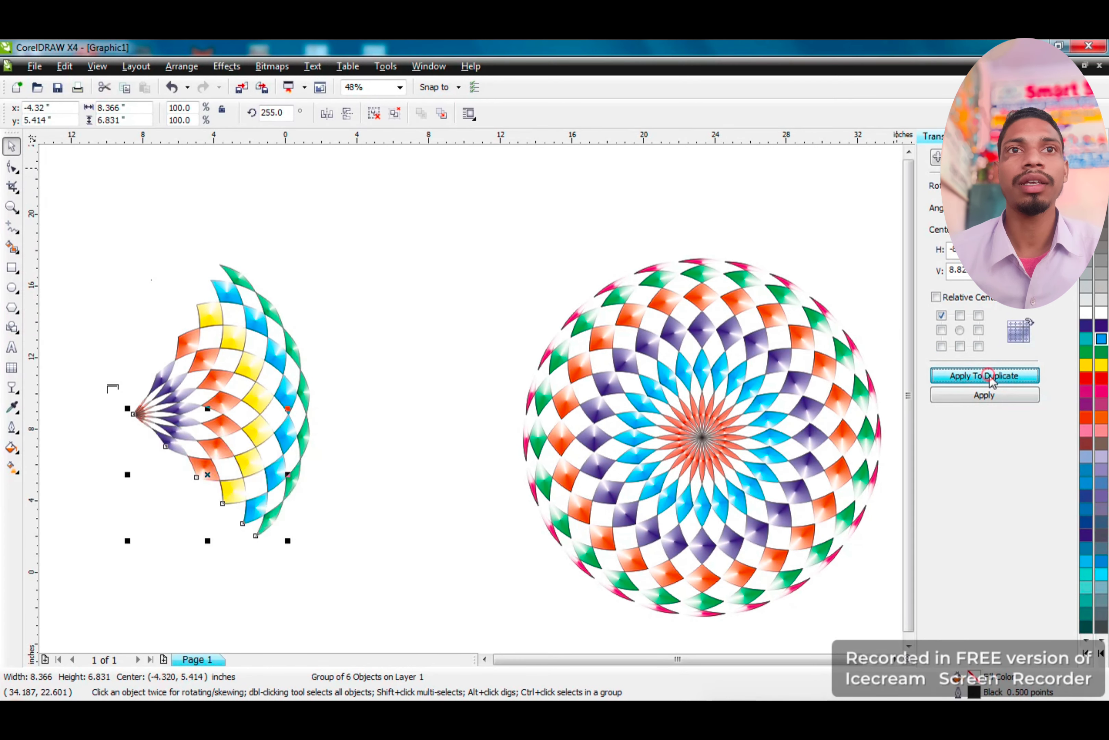
click(988, 376)
click(988, 376)
click(988, 376)
click(988, 377)
click(988, 376)
click(988, 376)
click(988, 376)
click(988, 376)
click(988, 377)
click(988, 376)
click(988, 376)
click(988, 377)
click(989, 378)
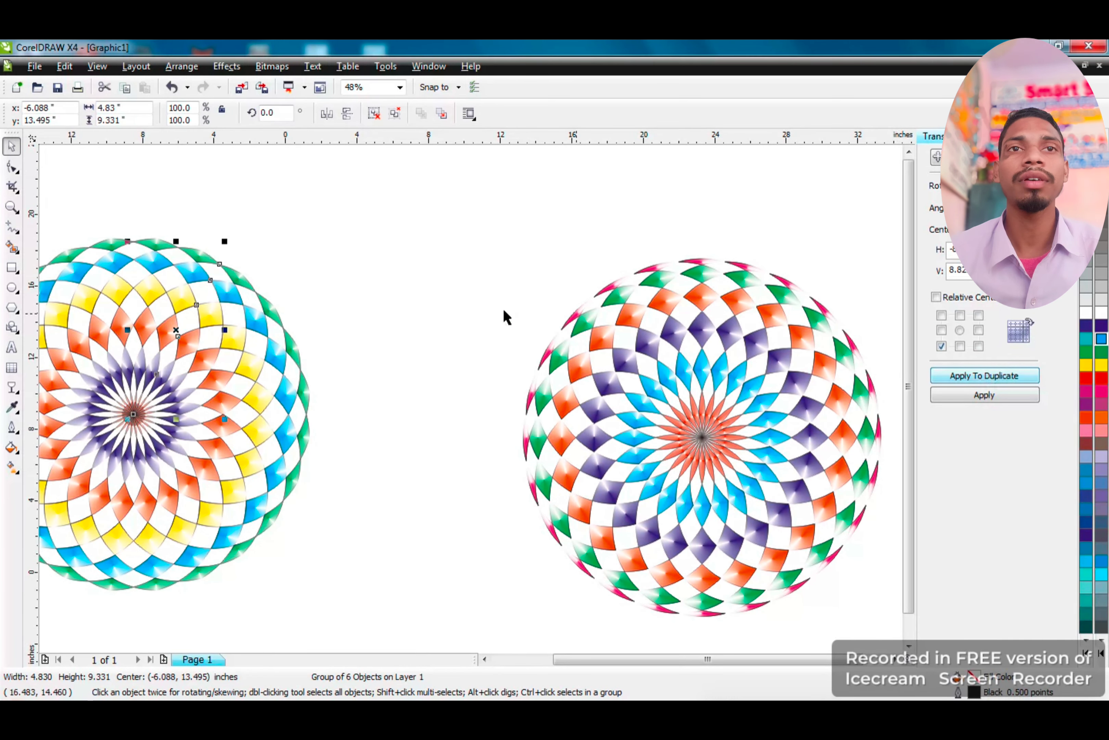
scroll(503, 308, down, 1)
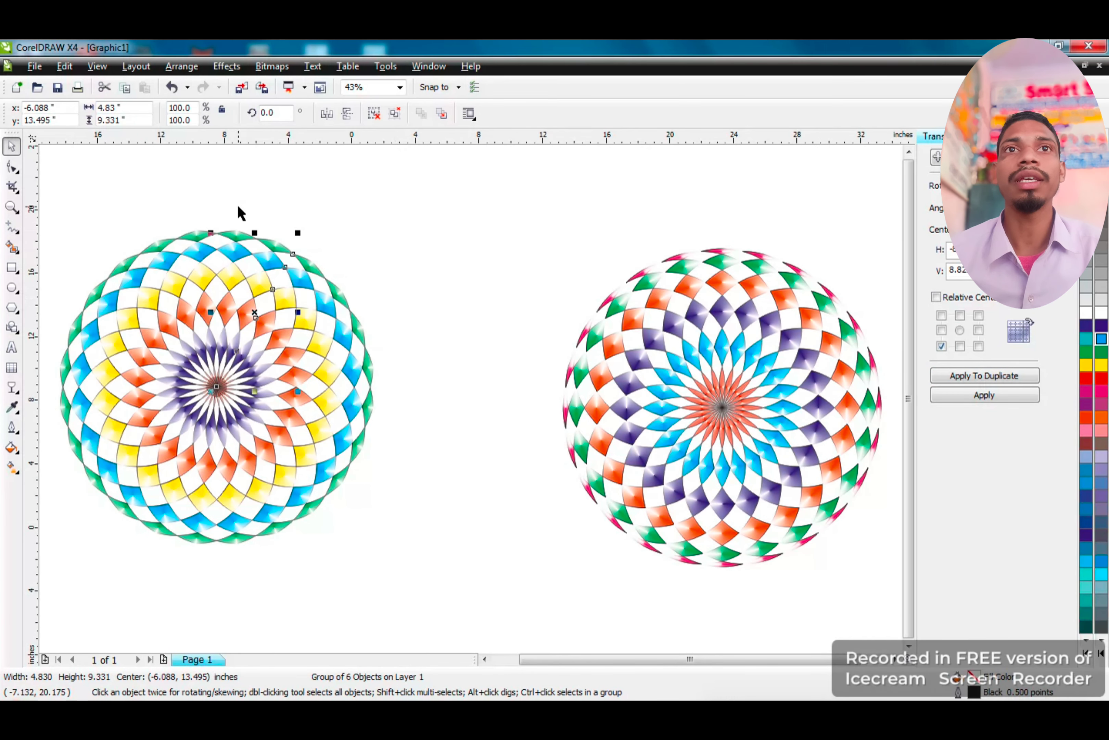
click(479, 271)
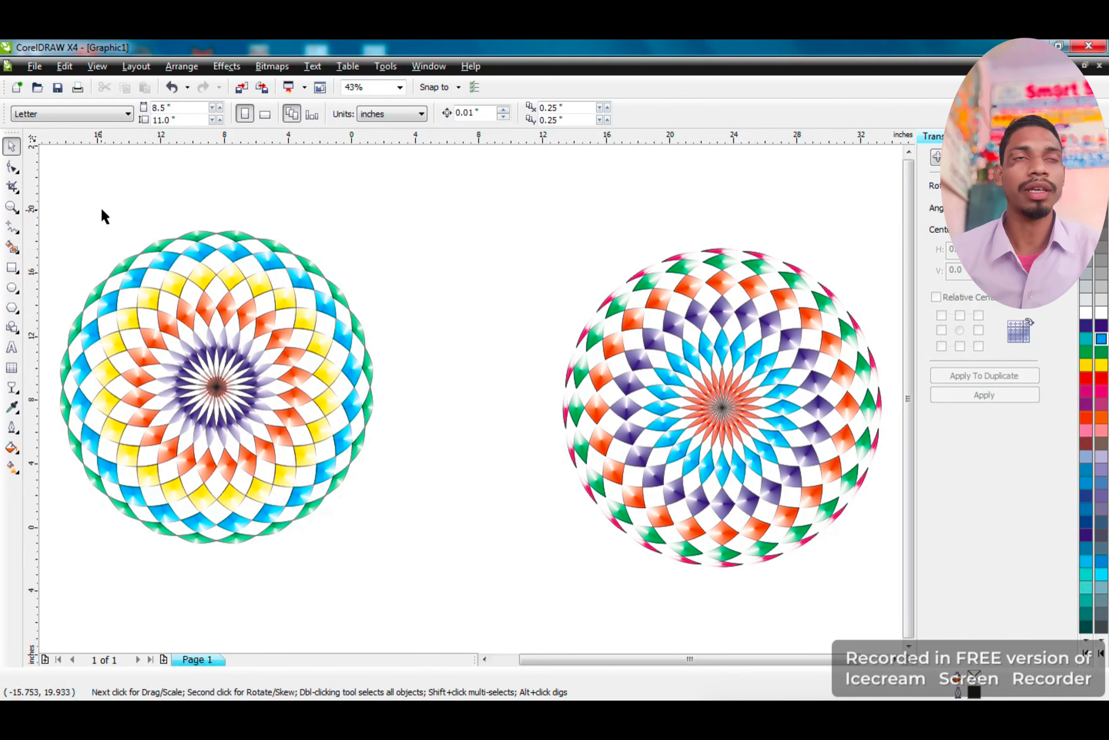
Group each of the two circular mandalas separately and move the right one about 4.2 inches left and 2.3 inches up
scroll(478, 396, down, 5)
drag(394, 383, 626, 564)
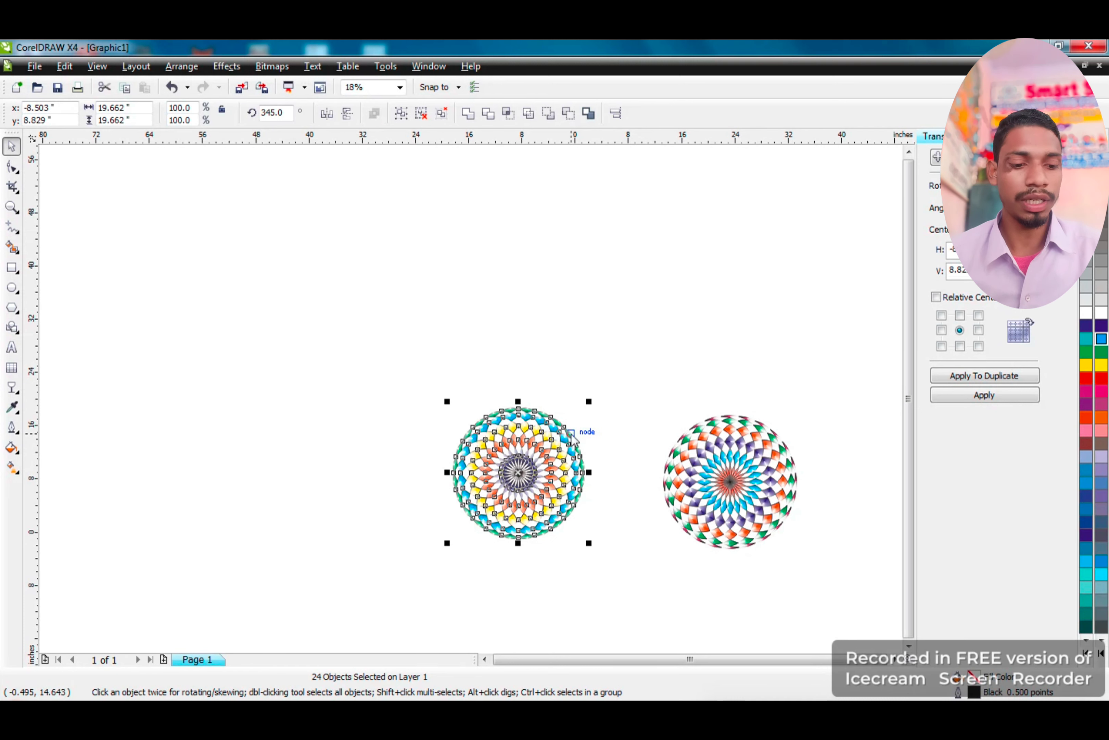
key(ctrl+g)
drag(653, 394, 841, 568)
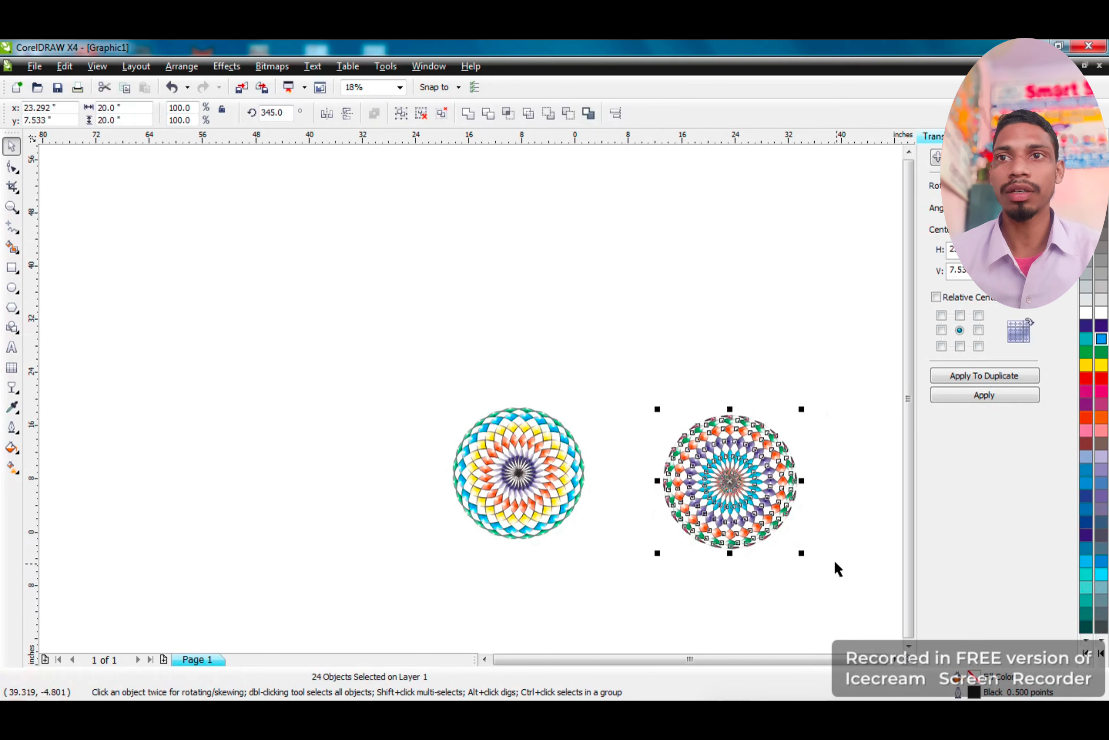
key(ctrl+g)
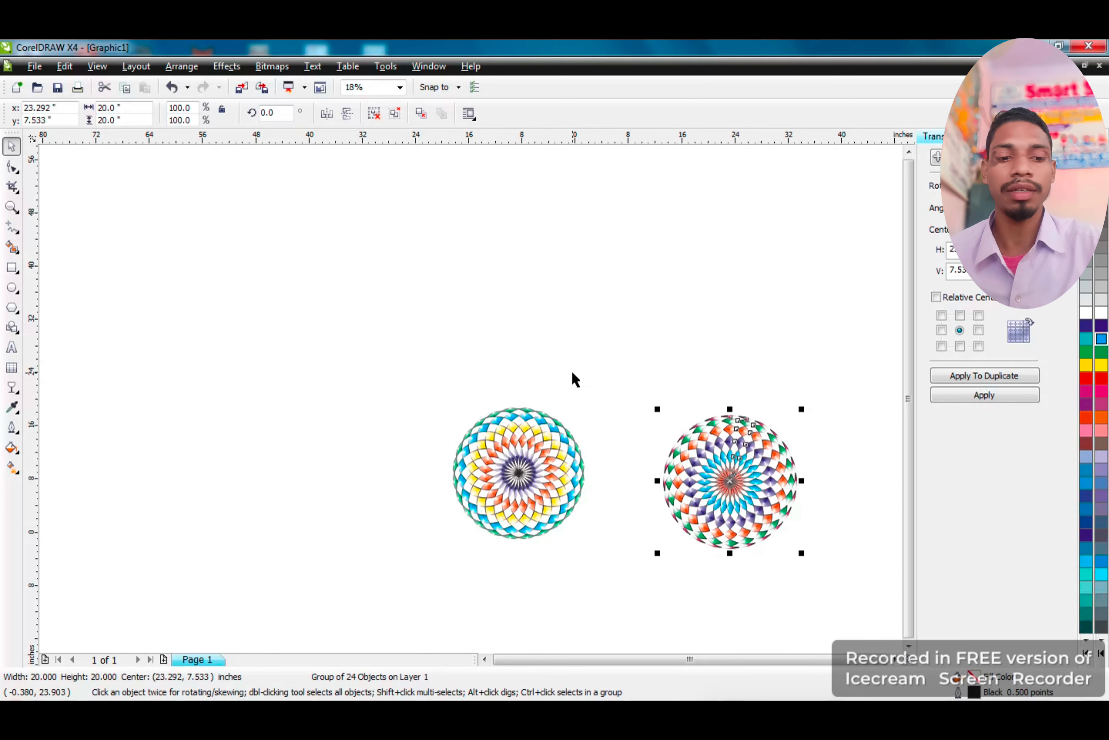
scroll(554, 371, up, 2)
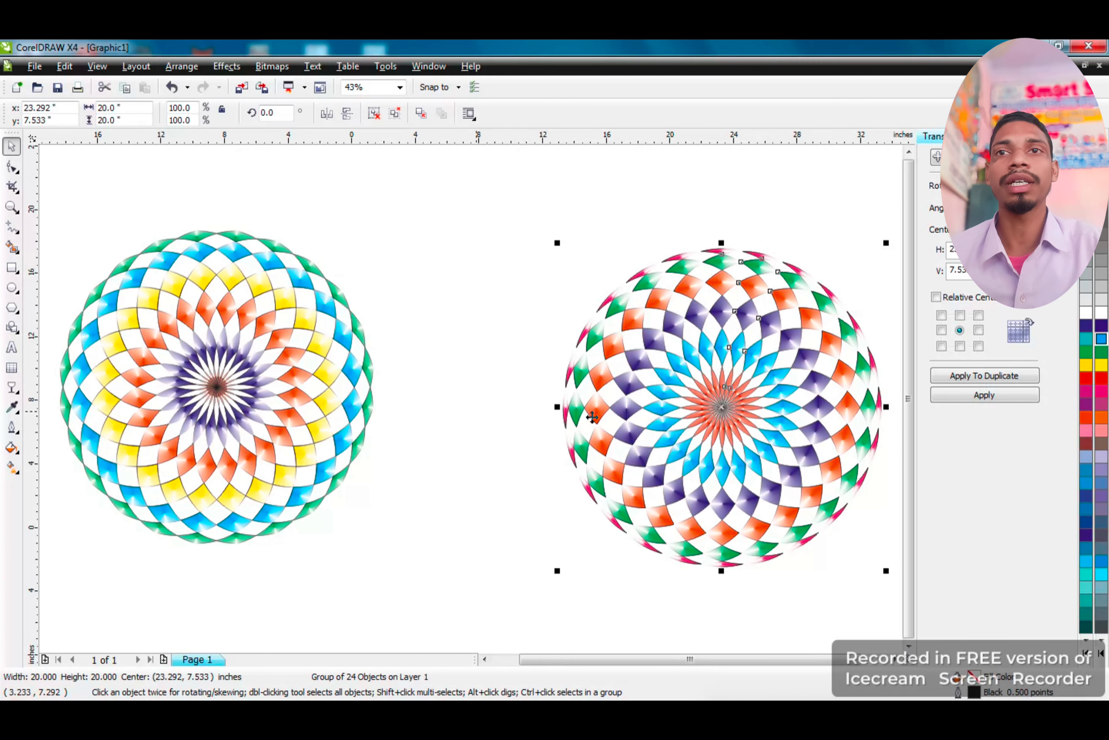
drag(601, 401, 503, 402)
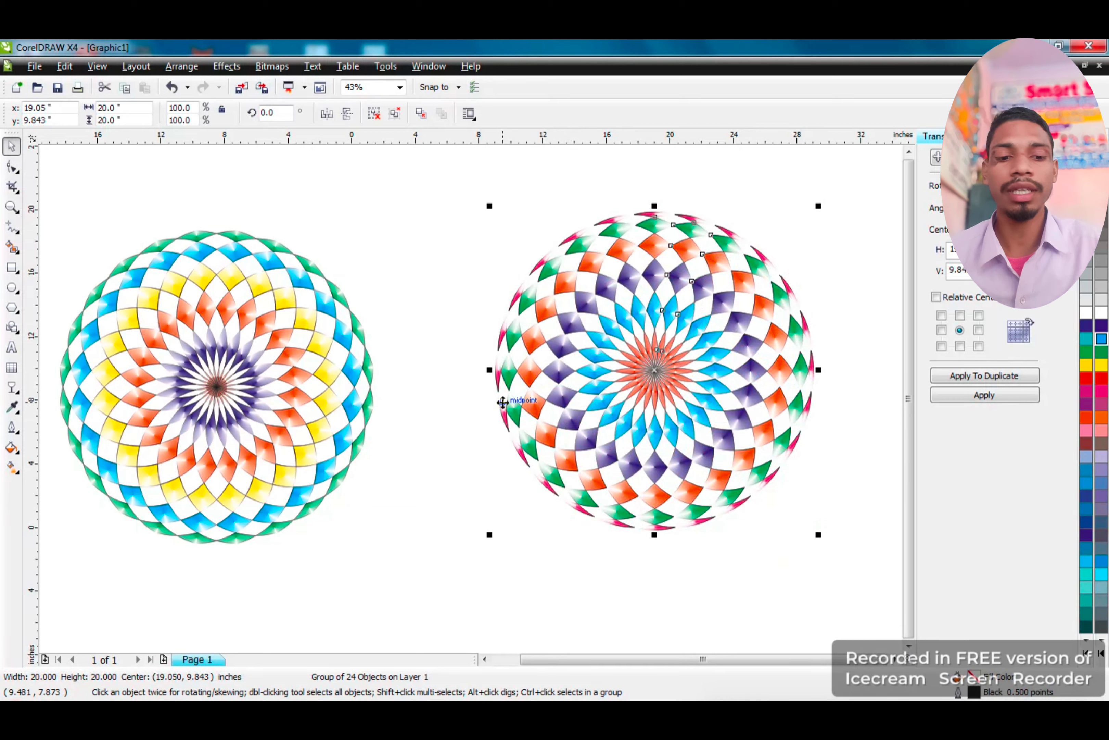